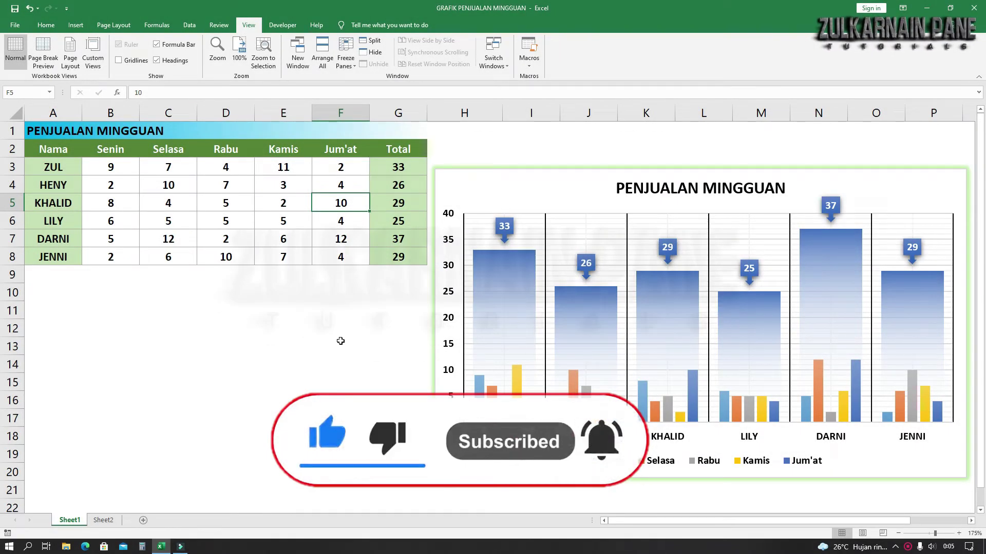
Copy the sales table A1:G8 and paste it at Sheet2 cell A1
{"action": "key", "text": "Down"}
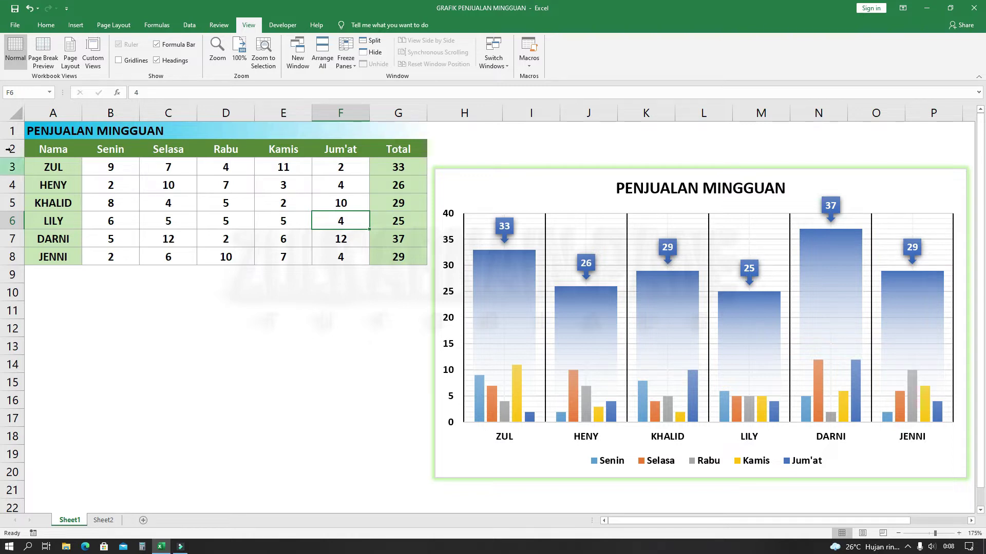
{"action": "left_click", "coordinate": [48, 133]}
{"action": "left_click", "coordinate": [407, 255], "text": "shift"}
{"action": "key", "text": "ctrl+c"}
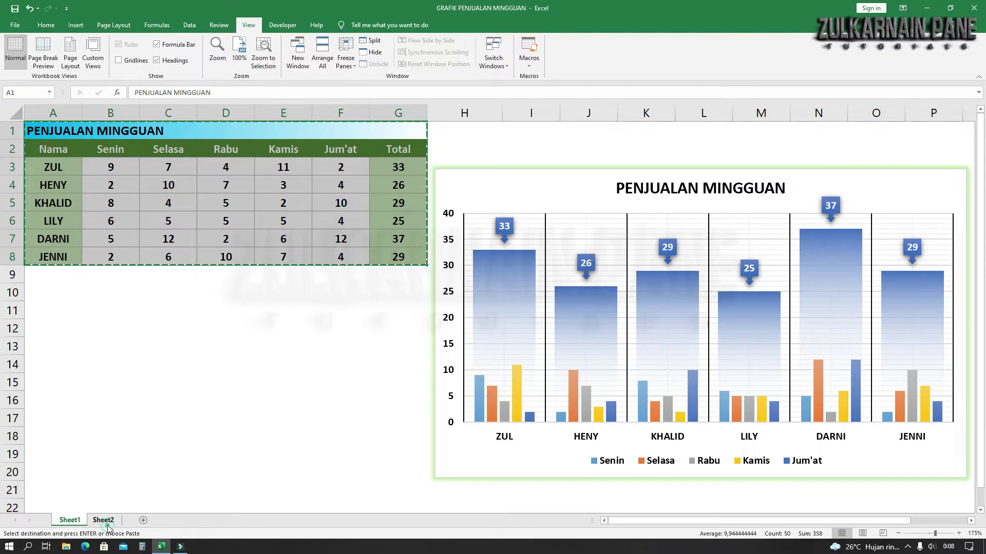
{"action": "left_click", "coordinate": [103, 520]}
{"action": "left_click", "coordinate": [40, 131]}
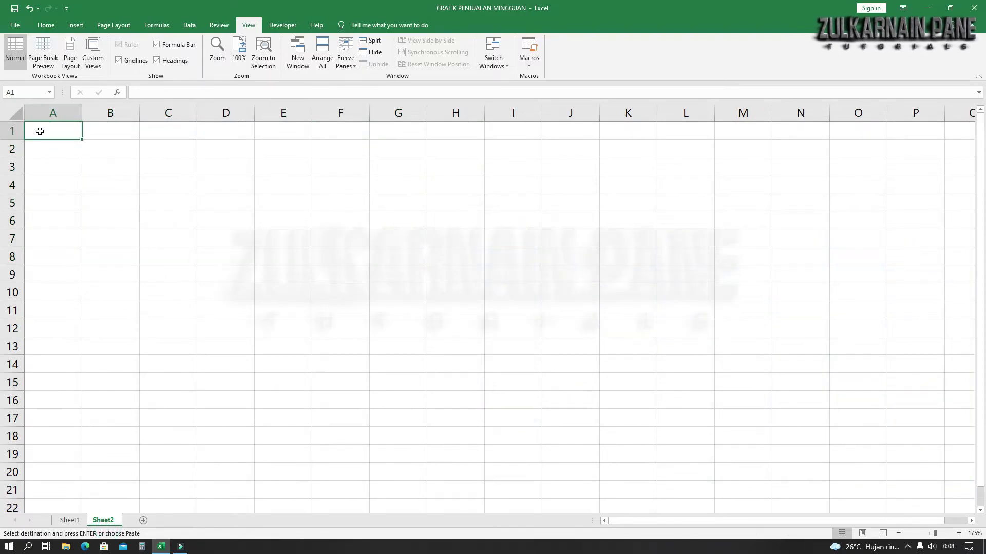
{"action": "key", "text": "ctrl+v"}
Add a 'Batas Bawah' header in H2 and fill 0 down through row 8
{"action": "left_click", "coordinate": [459, 149]}
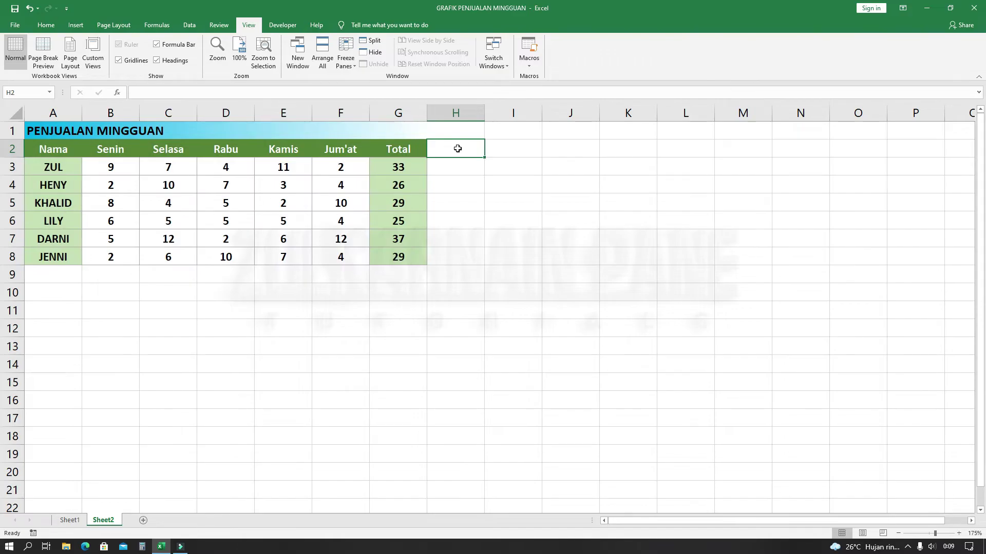
{"action": "type", "text": "B"}
{"action": "type", "text": "a"}
{"action": "type", "text": "tas Bawah"}
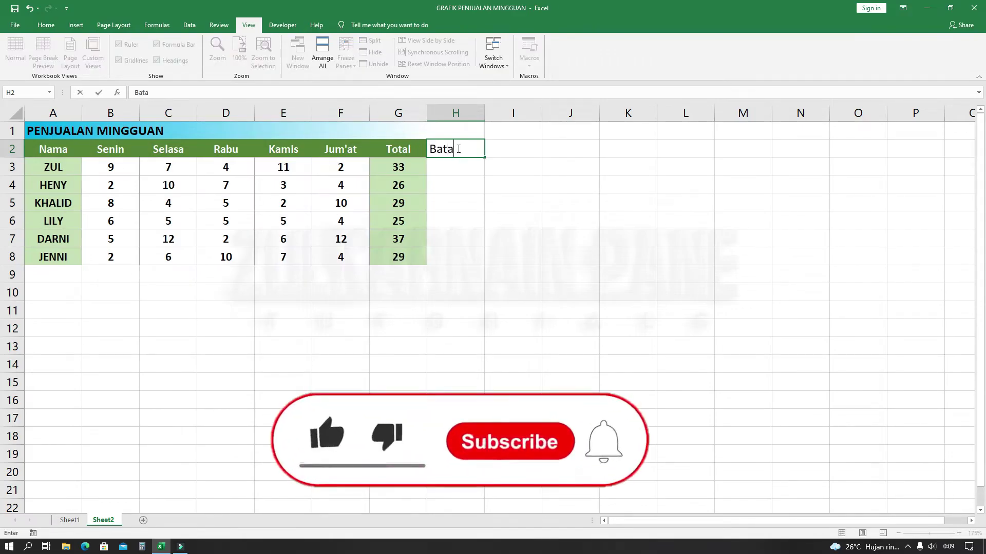
{"action": "left_click", "coordinate": [453, 170]}
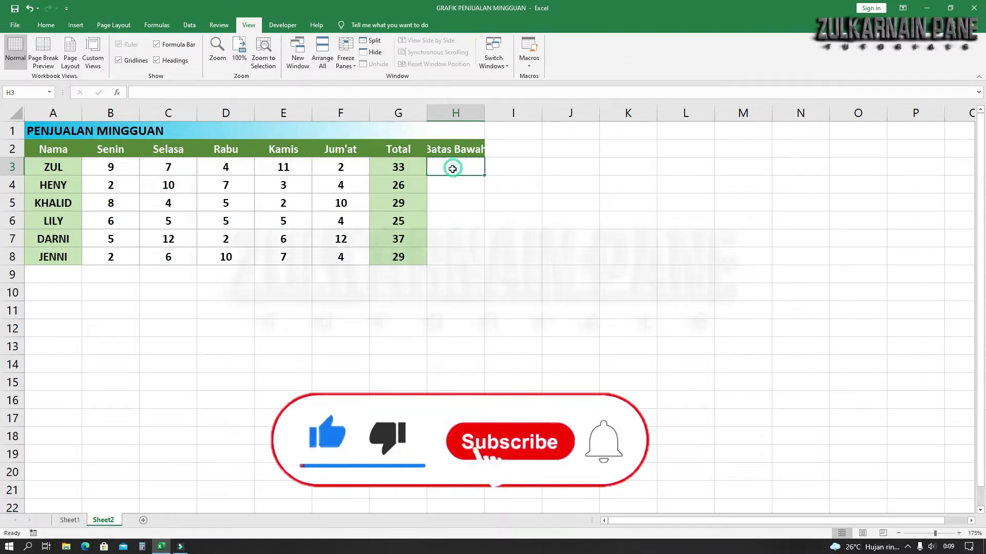
{"action": "type", "text": "0"}
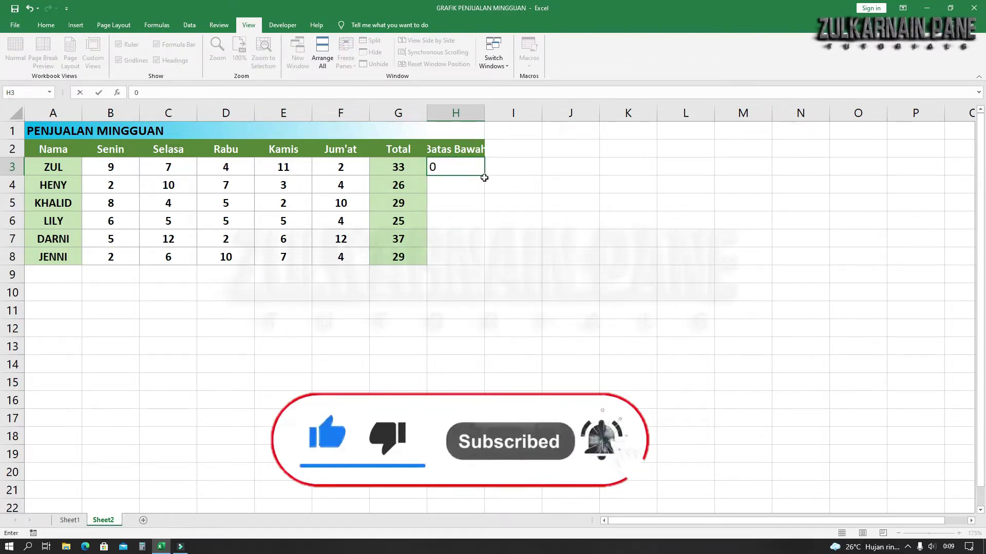
{"action": "double_click", "coordinate": [484, 175]}
{"action": "left_click", "coordinate": [48, 153]}
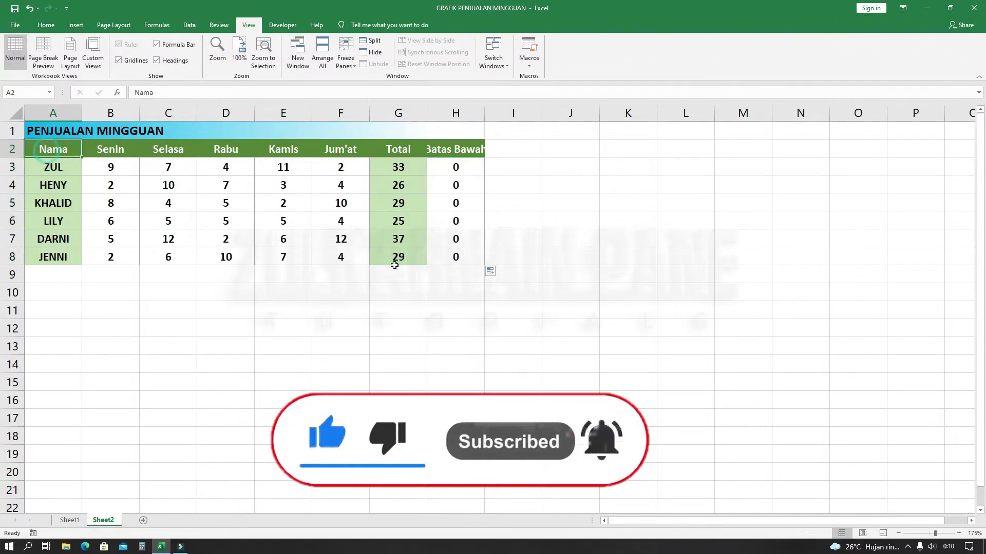
Insert a clustered column chart of A2:H8 and enlarge it
{"action": "left_click", "coordinate": [469, 259], "text": "shift"}
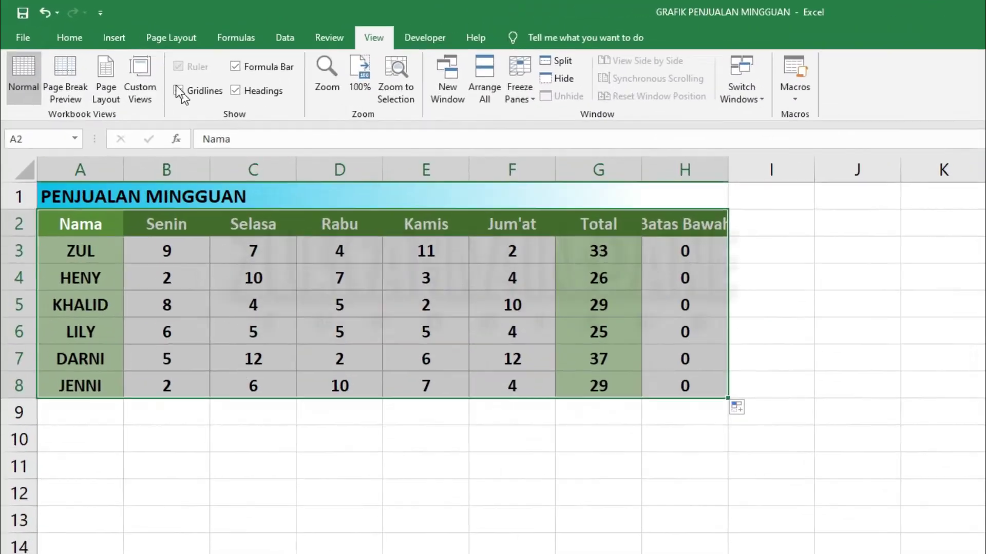
{"action": "left_click", "coordinate": [118, 38]}
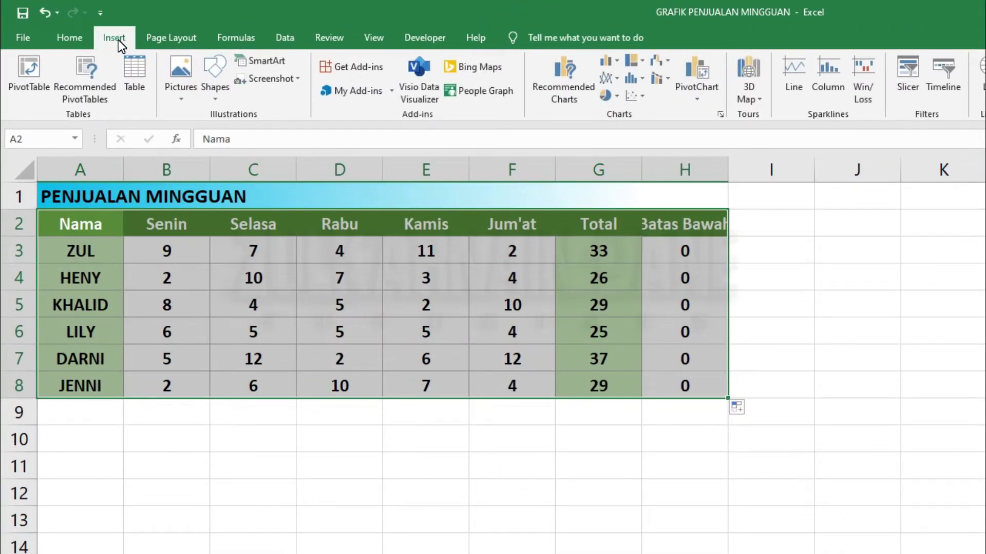
{"action": "left_click", "coordinate": [604, 60]}
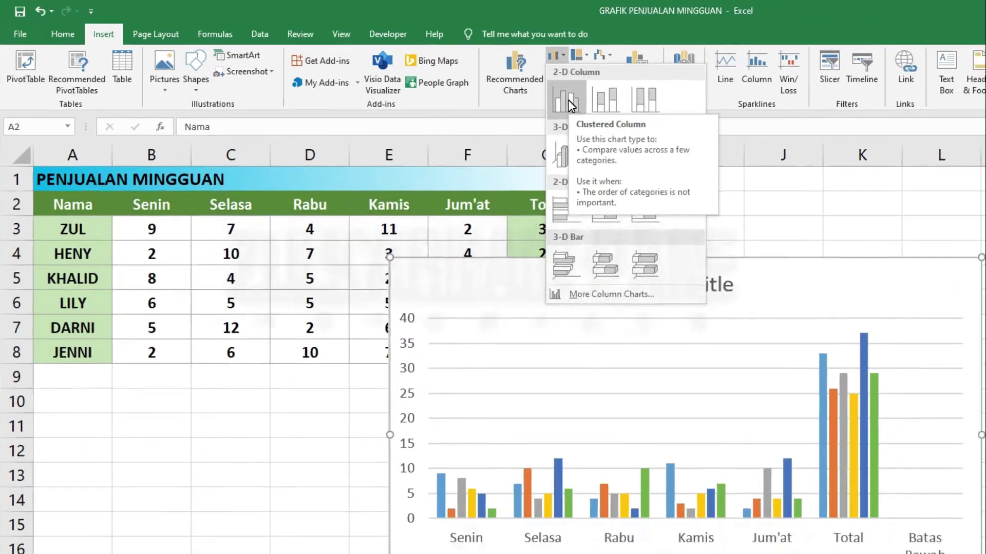
{"action": "left_click", "coordinate": [622, 110]}
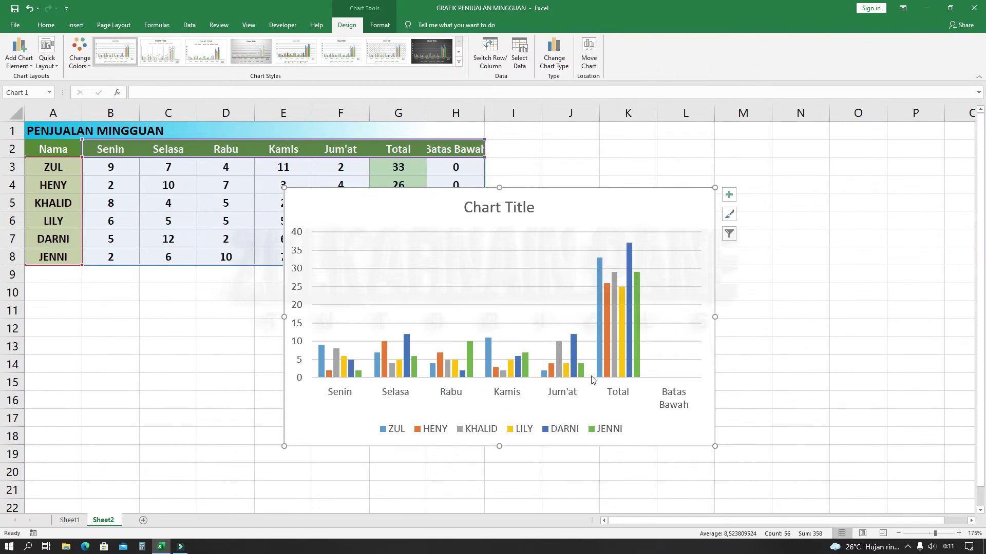
{"action": "left_click_drag", "start_coordinate": [713, 190], "coordinate": [811, 174]}
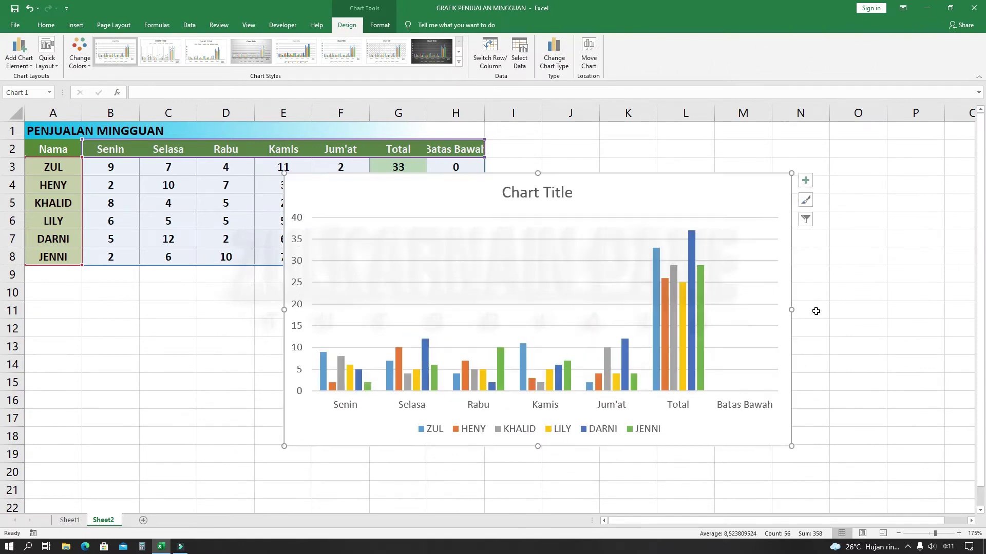
{"action": "left_click_drag", "start_coordinate": [809, 505], "coordinate": [811, 499]}
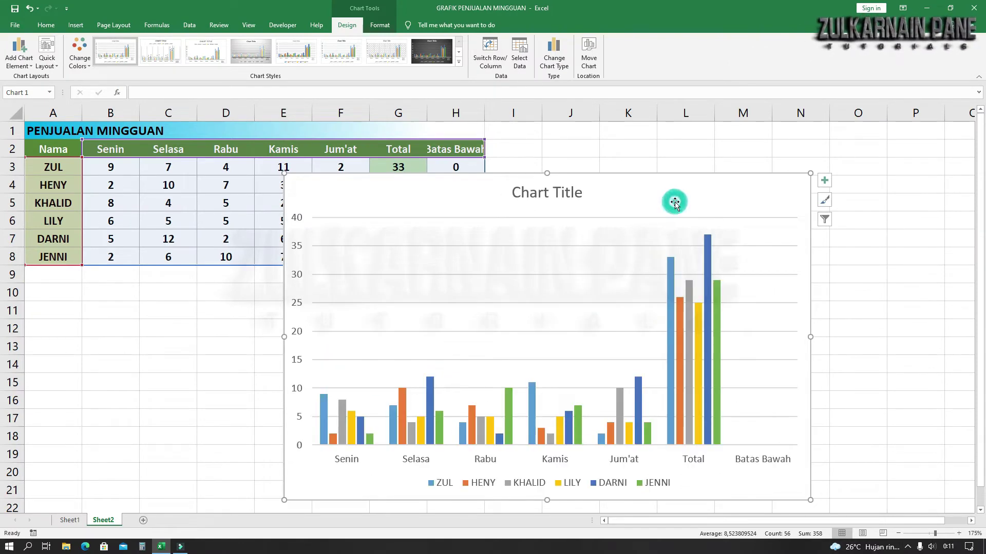
Switch rows and columns so names become categories, and move the chart beside the table
{"action": "right_click", "coordinate": [676, 202]}
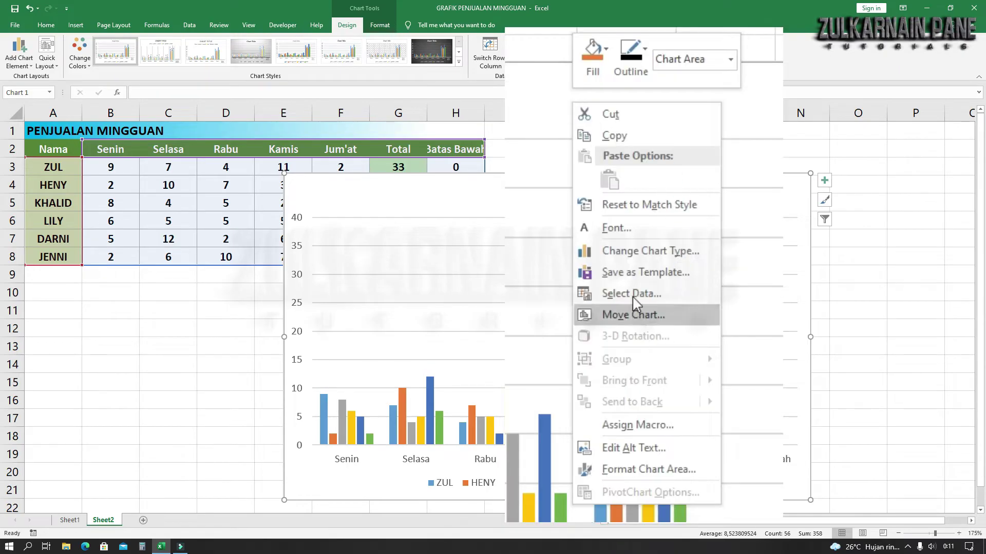
{"action": "left_click", "coordinate": [634, 295]}
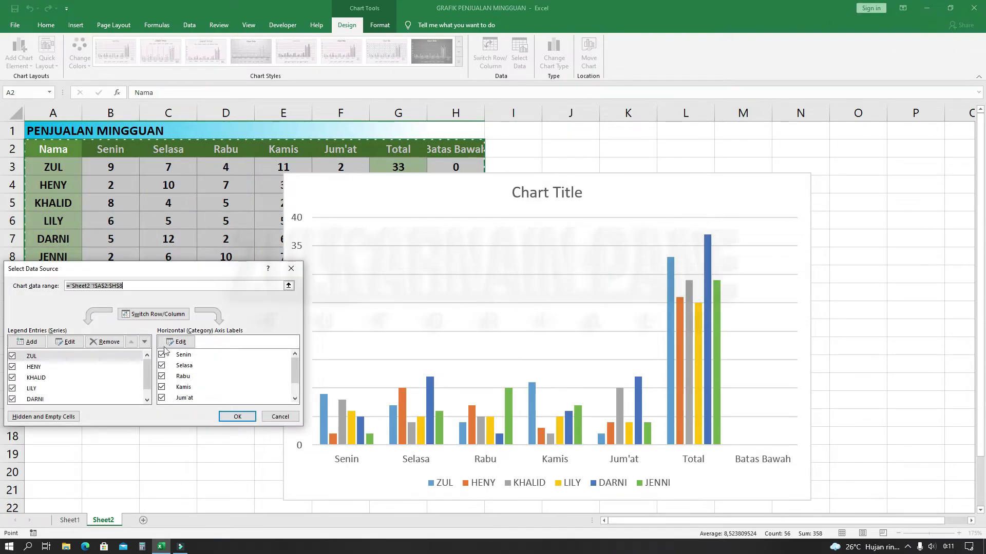
{"action": "left_click_drag", "start_coordinate": [154, 269], "coordinate": [416, 225]}
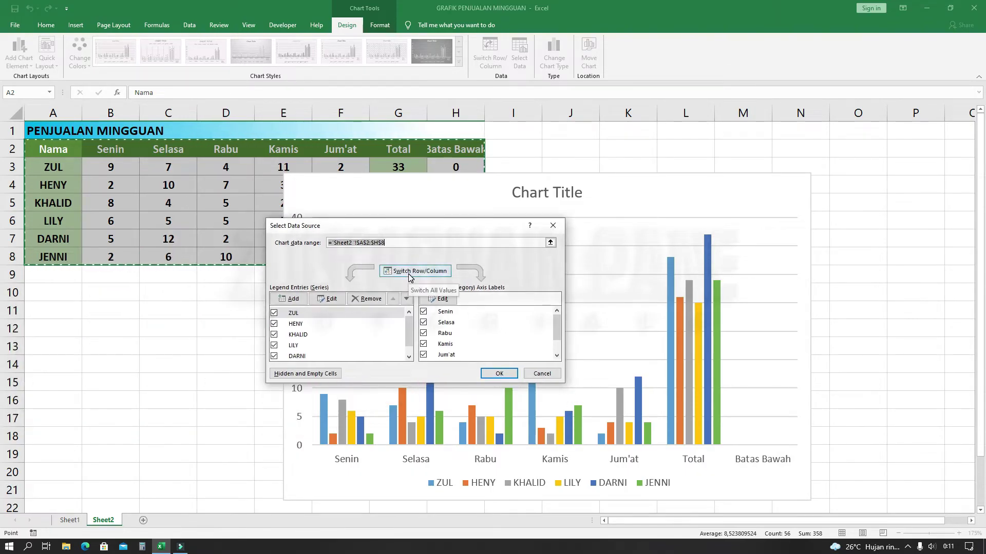
{"action": "left_click", "coordinate": [415, 271]}
{"action": "left_click", "coordinate": [493, 374]}
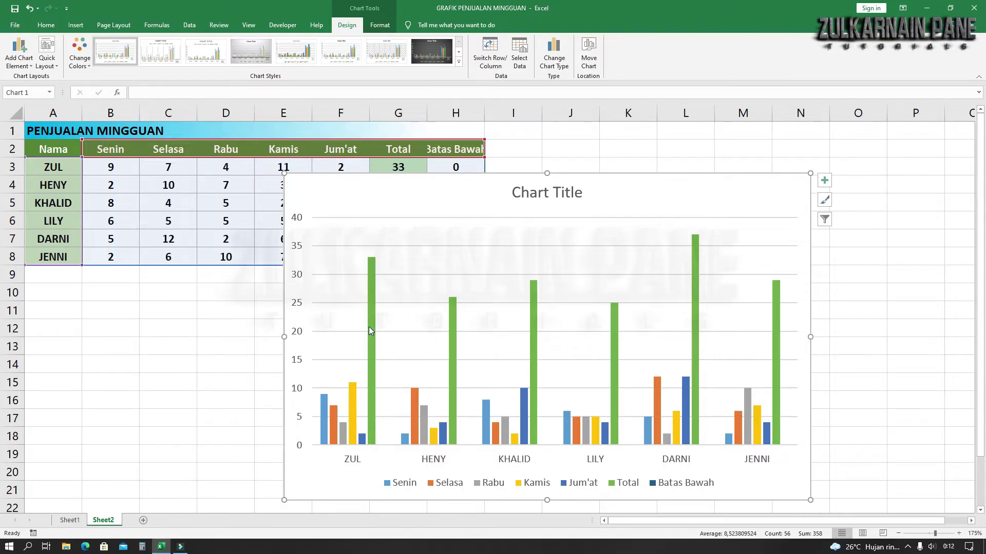
{"action": "mouse_move", "coordinate": [618, 192]}
{"action": "left_mouse_down"}
{"action": "mouse_move", "coordinate": [703, 250]}
{"action": "mouse_move", "coordinate": [701, 230]}
{"action": "left_mouse_up"}
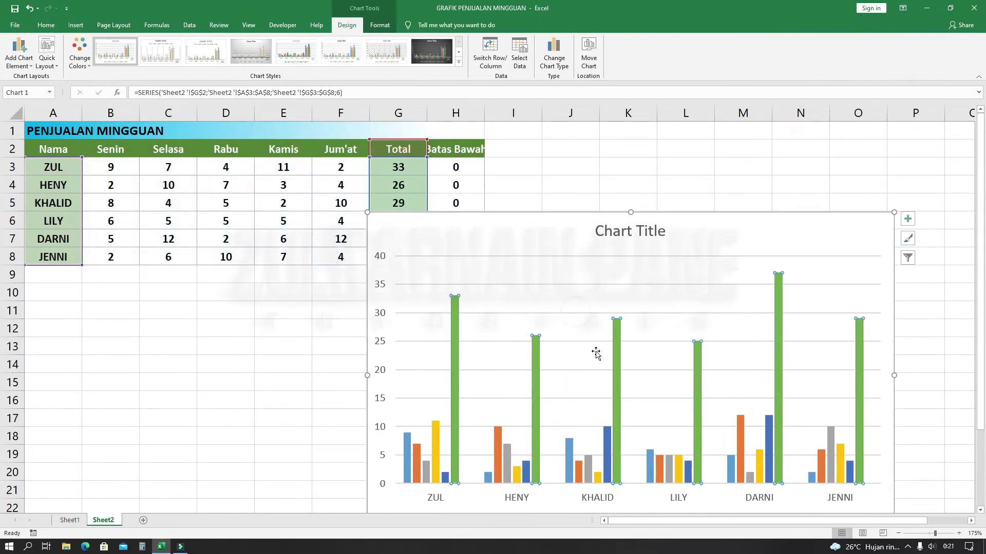
Select the green Total series and bring up Change Series Chart Type
{"action": "left_click", "coordinate": [616, 333]}
{"action": "left_click", "coordinate": [576, 325]}
{"action": "left_click", "coordinate": [618, 347]}
{"action": "right_click", "coordinate": [616, 329]}
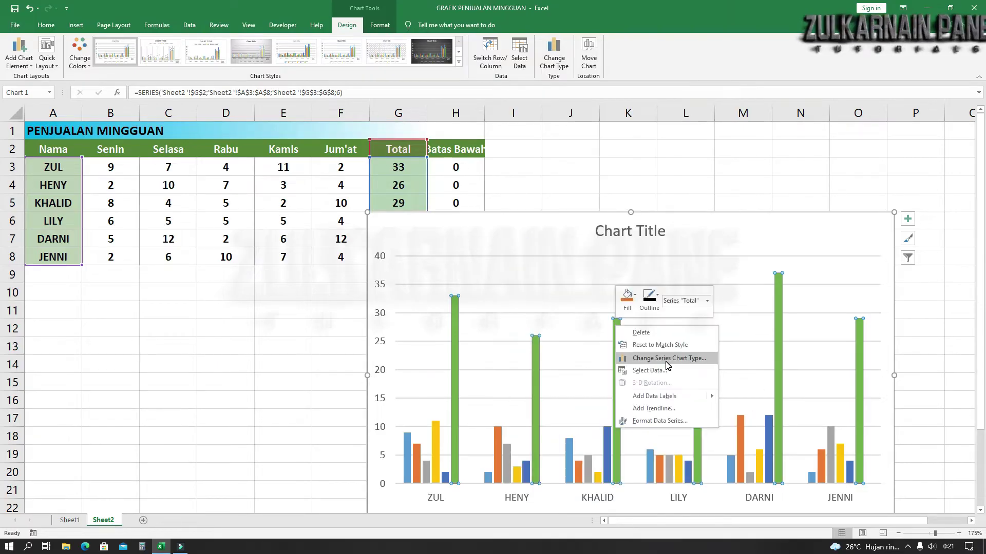
{"action": "left_click", "coordinate": [667, 362]}
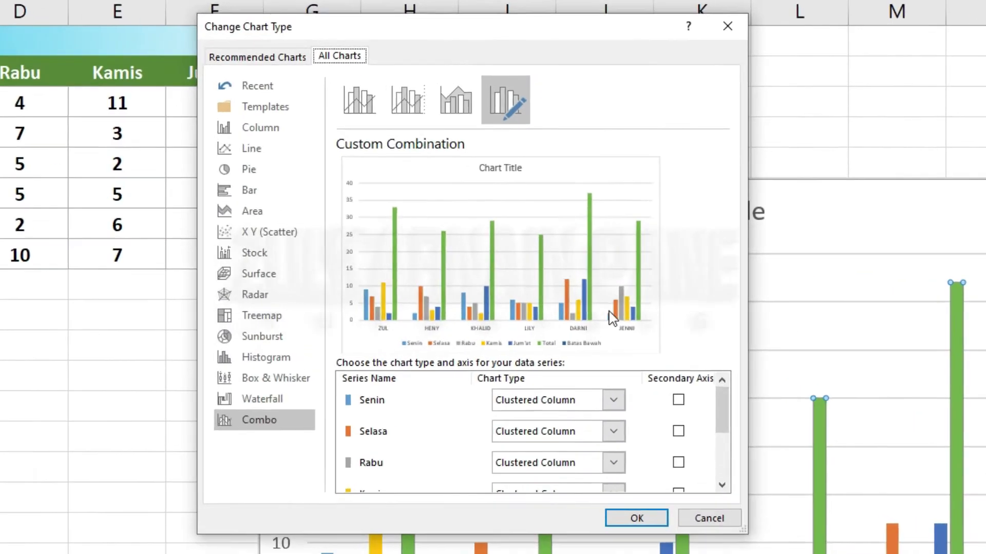
{"action": "left_click_drag", "start_coordinate": [640, 353], "coordinate": [646, 387]}
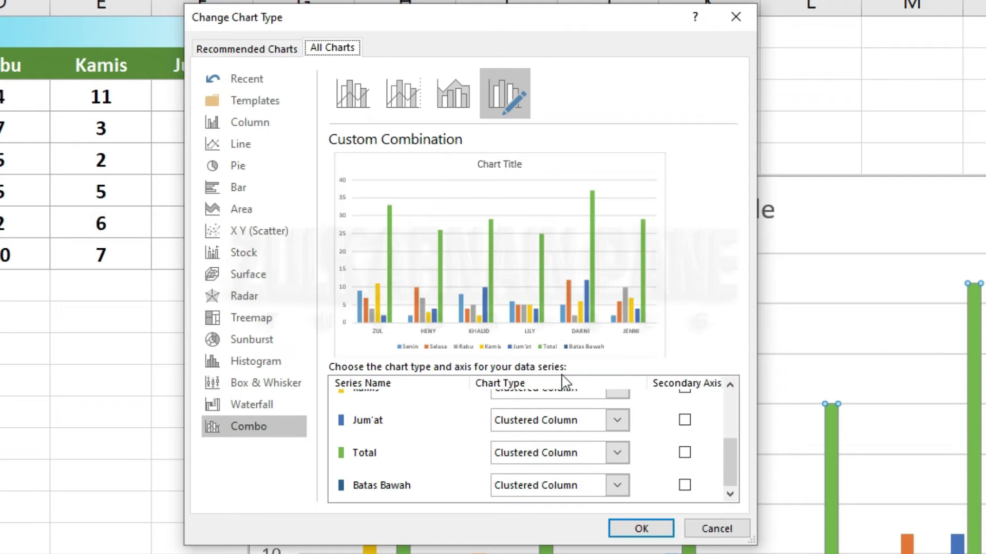
Set both Total and Batas Bawah to Line in the Combo settings and apply
{"action": "left_click", "coordinate": [620, 447]}
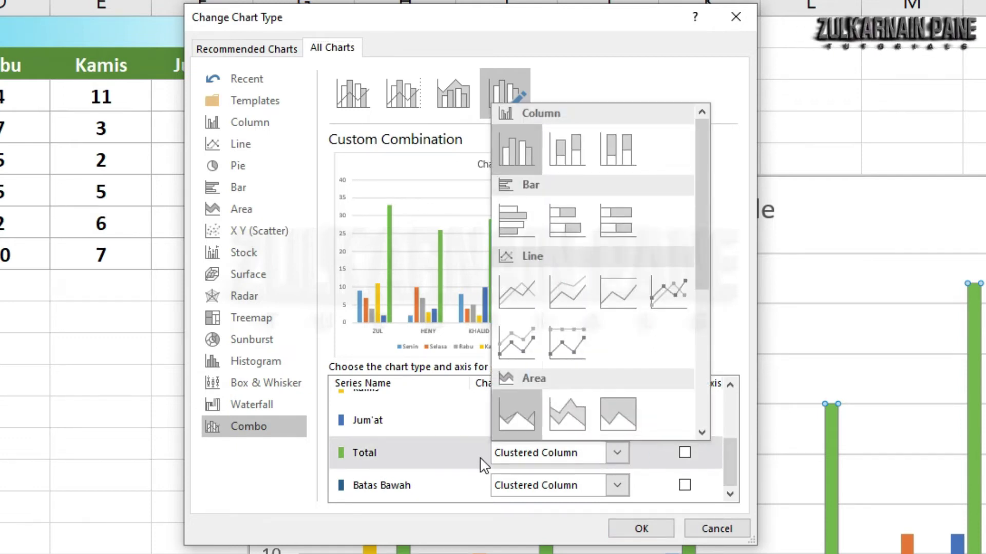
{"action": "left_click", "coordinate": [351, 461]}
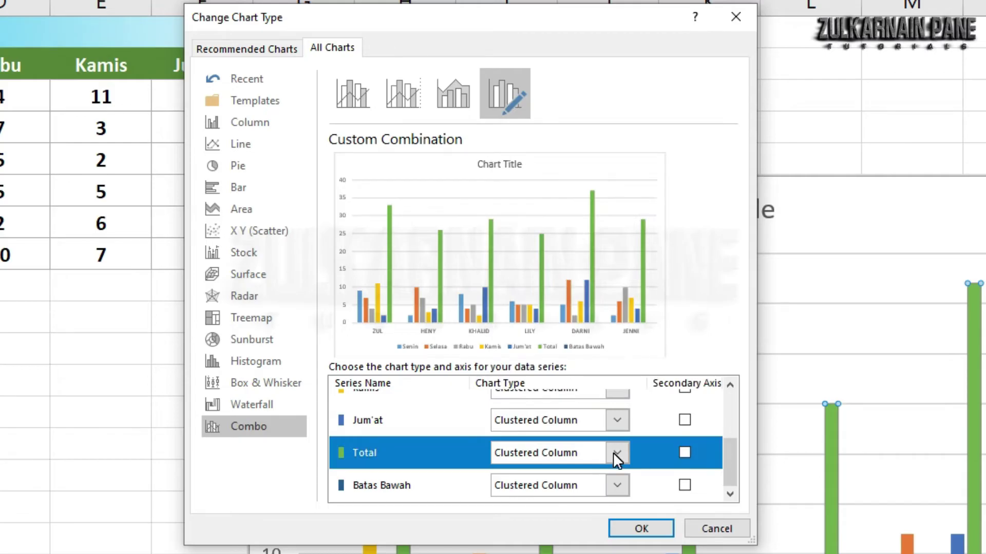
{"action": "left_click", "coordinate": [613, 452]}
{"action": "left_click", "coordinate": [511, 292]}
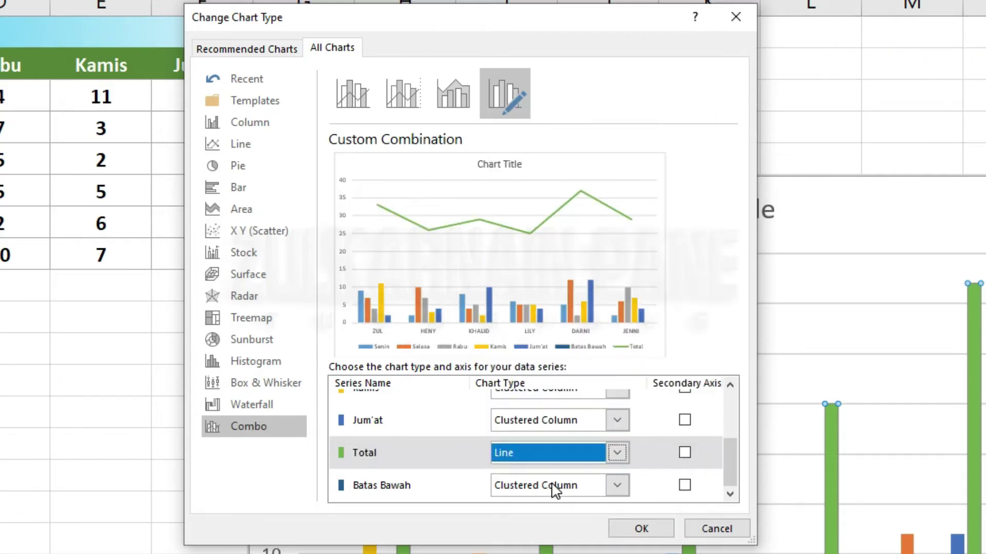
{"action": "left_click", "coordinate": [431, 485]}
{"action": "left_click", "coordinate": [617, 485]}
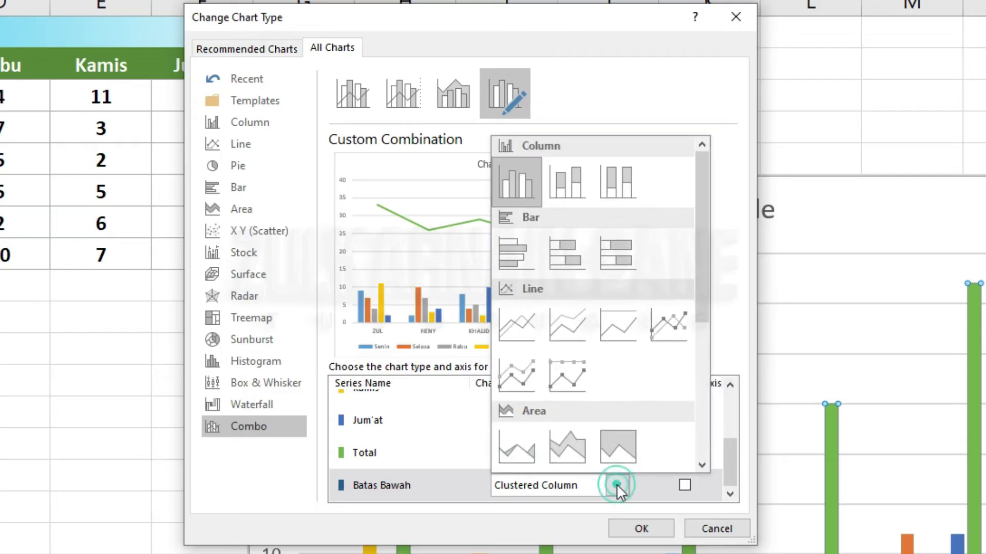
{"action": "left_click", "coordinate": [506, 319]}
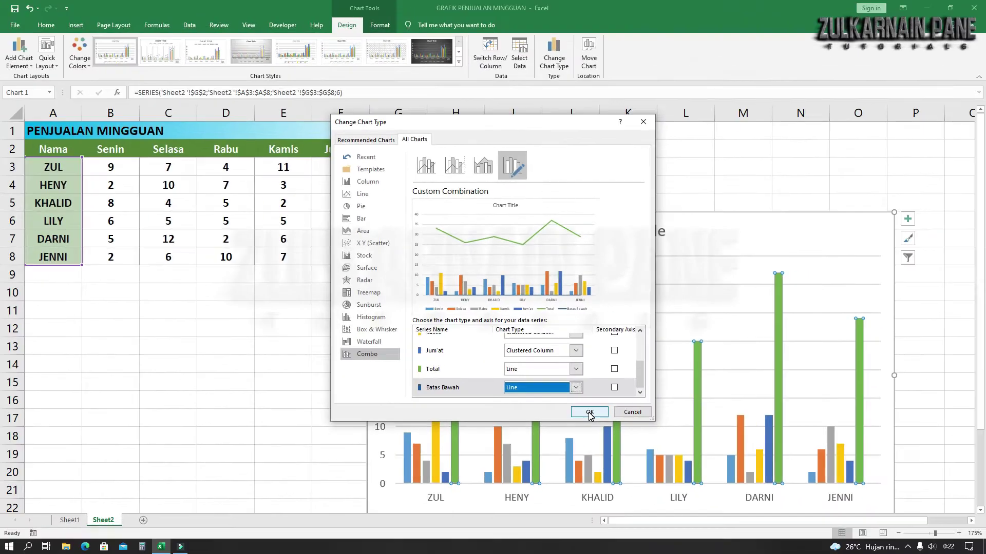
{"action": "left_click", "coordinate": [589, 413]}
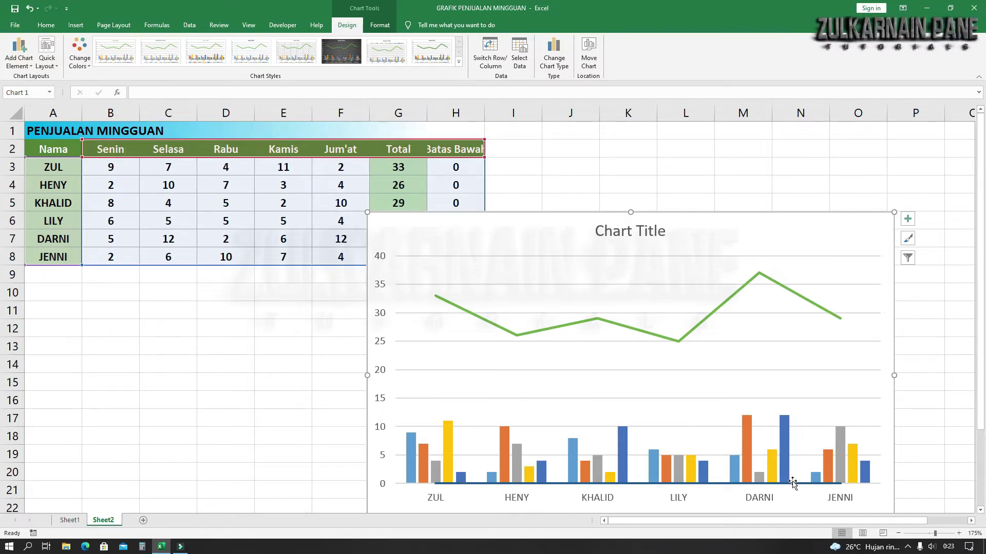
Move the chart left and add Up/Down Bars from the chart elements list
{"action": "left_click_drag", "start_coordinate": [699, 230], "coordinate": [688, 198]}
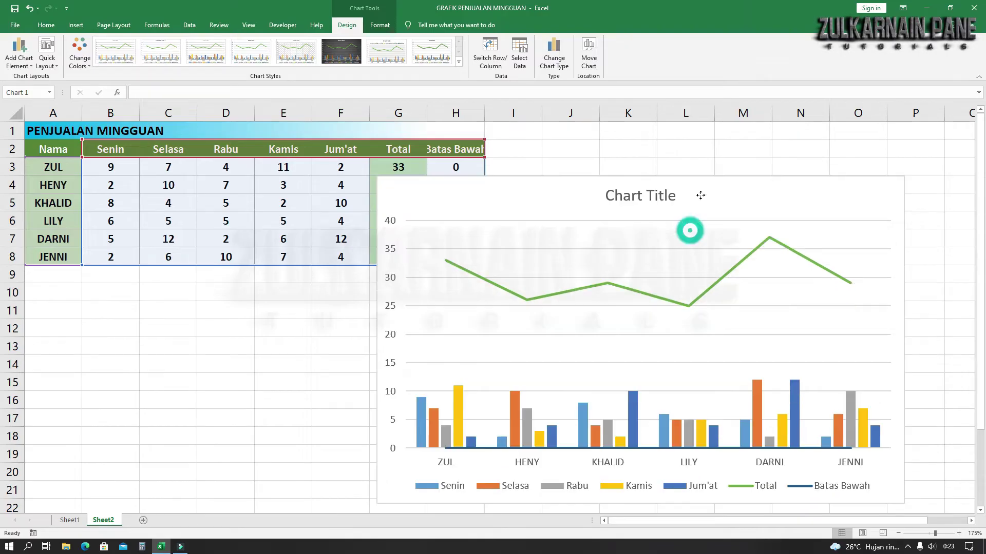
{"action": "left_click", "coordinate": [711, 281]}
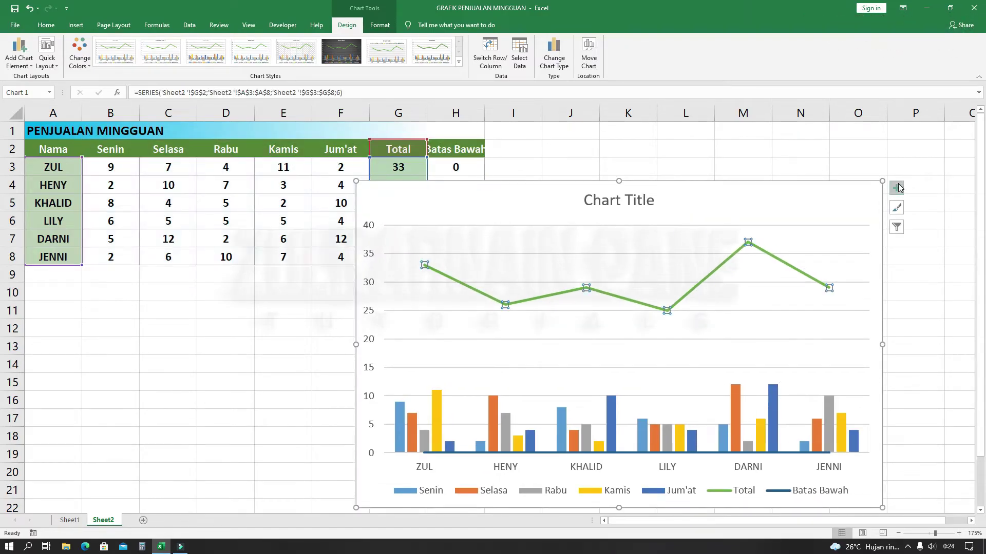
{"action": "left_click", "coordinate": [896, 188]}
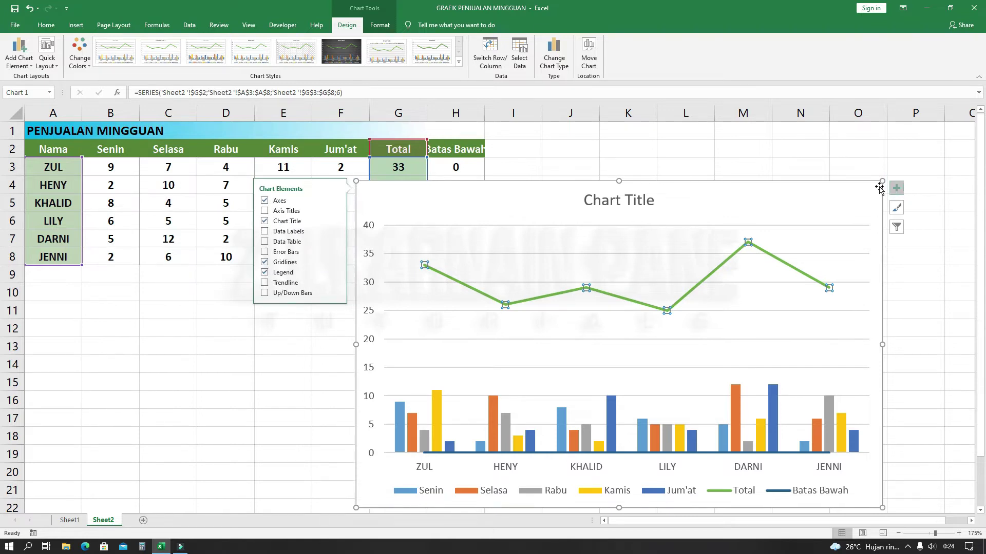
{"action": "left_click_drag", "start_coordinate": [759, 192], "coordinate": [577, 191]}
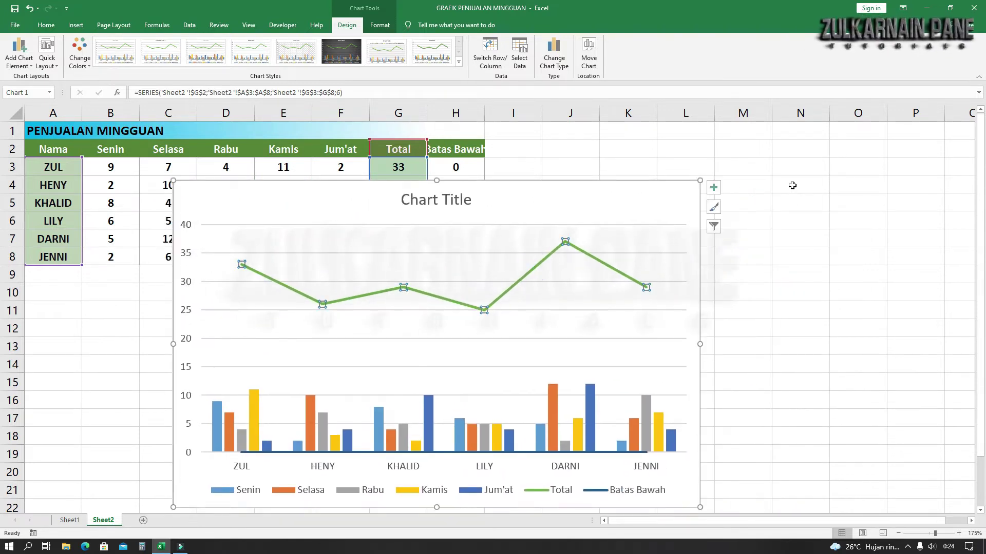
{"action": "left_click", "coordinate": [713, 190]}
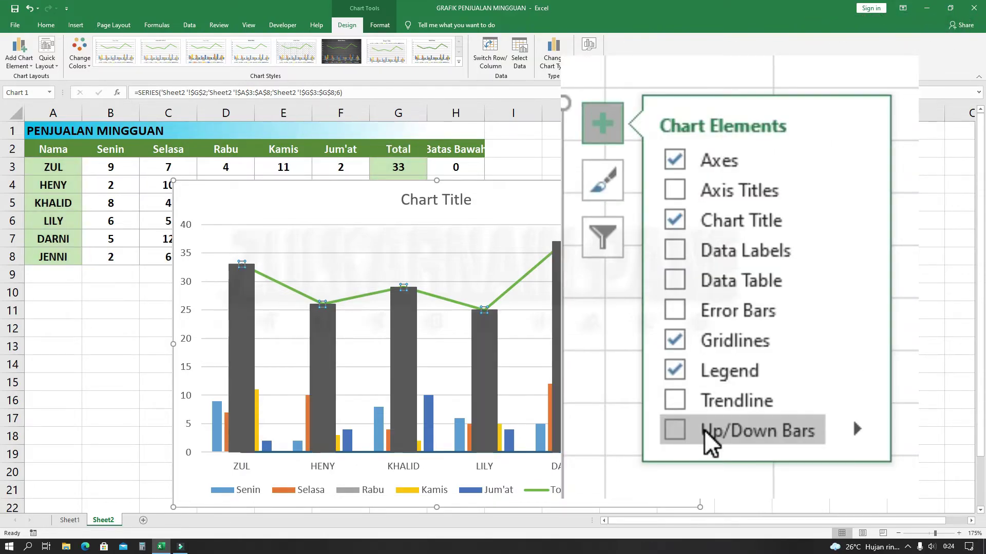
{"action": "left_click", "coordinate": [750, 292]}
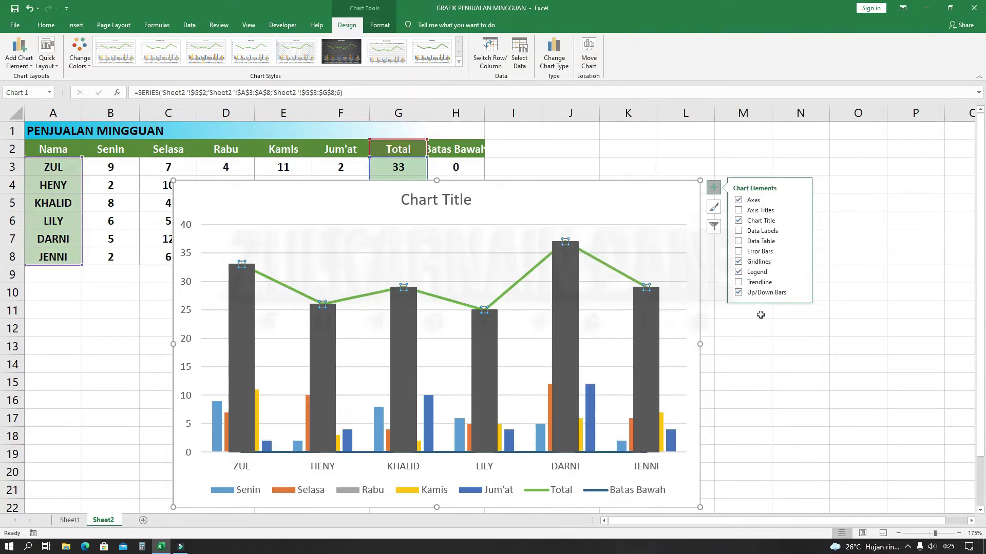
{"action": "left_click", "coordinate": [715, 190]}
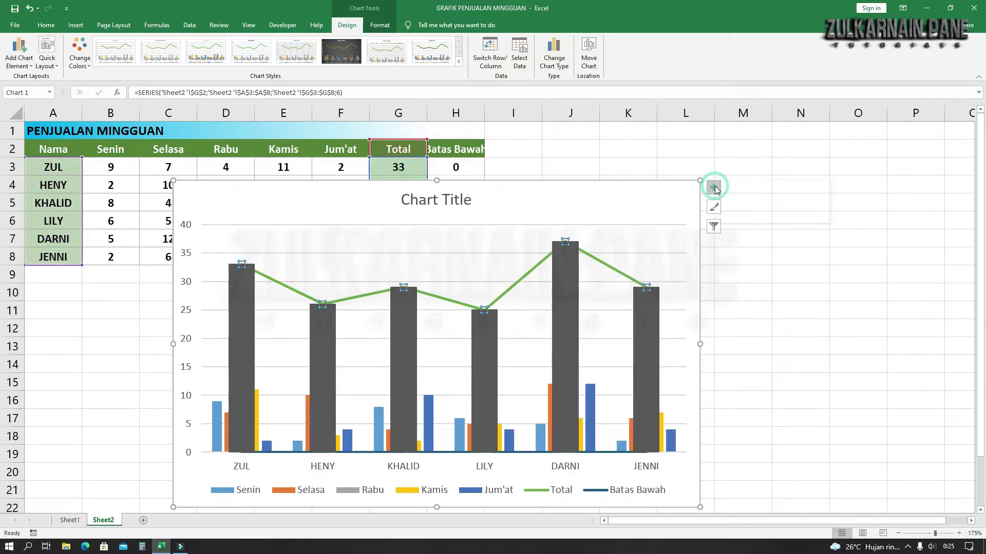
Set the Total series gap width to 30% to widen the bars
{"action": "right_click", "coordinate": [519, 283]}
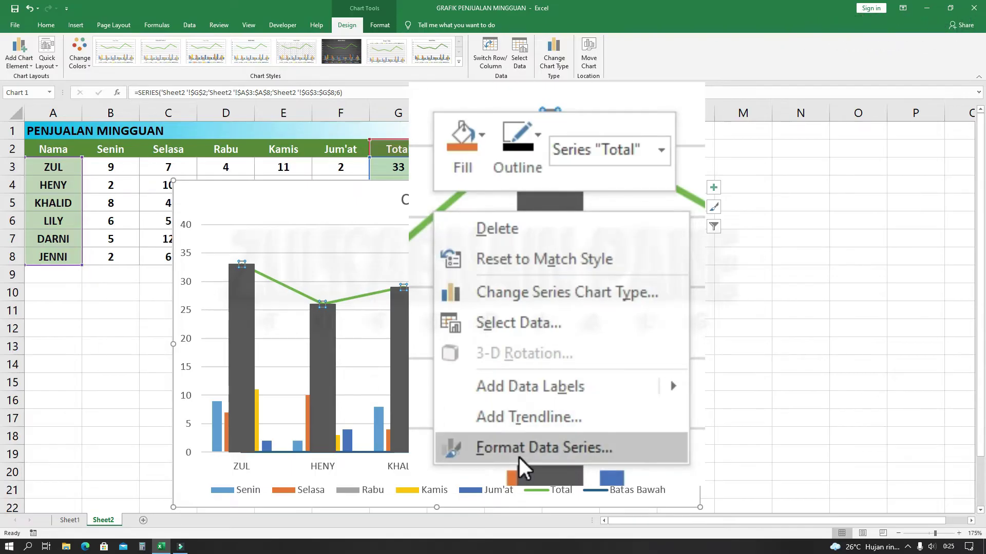
{"action": "left_click", "coordinate": [552, 382]}
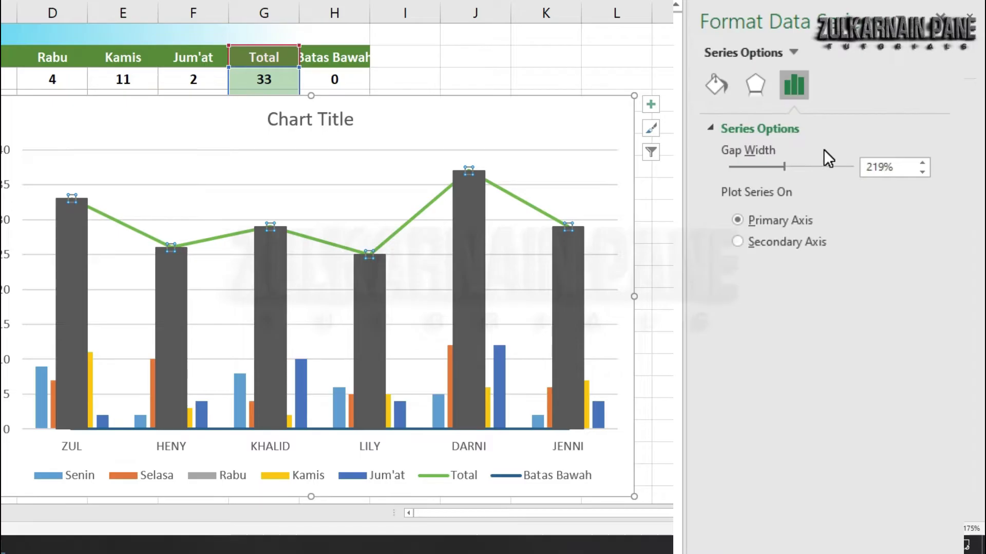
{"action": "left_click_drag", "start_coordinate": [781, 169], "coordinate": [745, 173]}
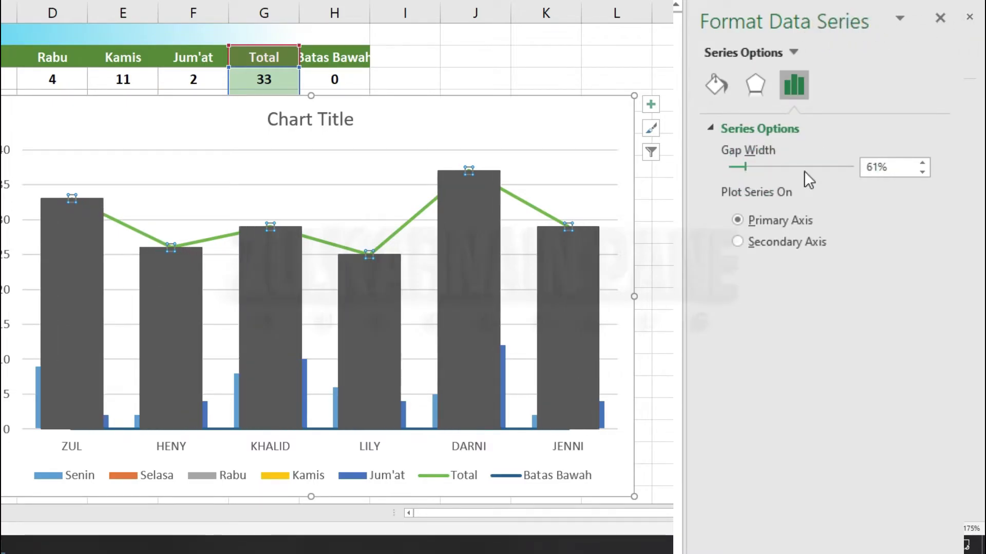
{"action": "double_click", "coordinate": [899, 165]}
{"action": "type", "text": "30"}
Hide the green Total line by setting it to No line
{"action": "left_click", "coordinate": [546, 253]}
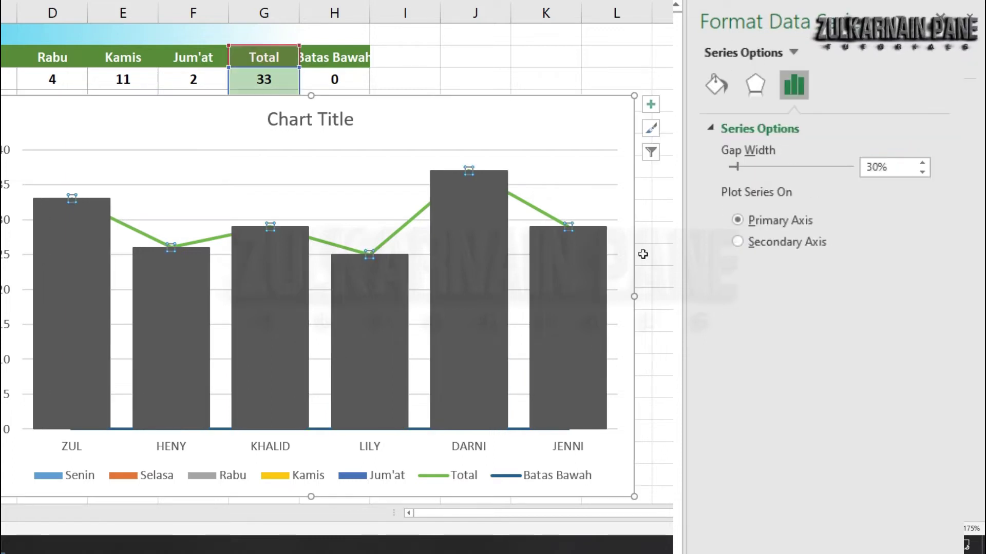
{"action": "left_click", "coordinate": [715, 84]}
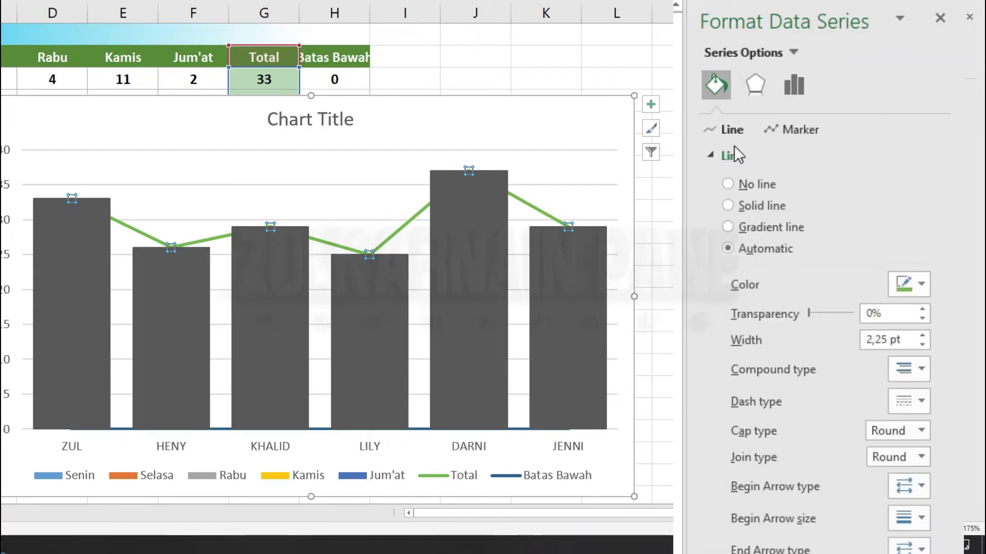
{"action": "left_click", "coordinate": [733, 185]}
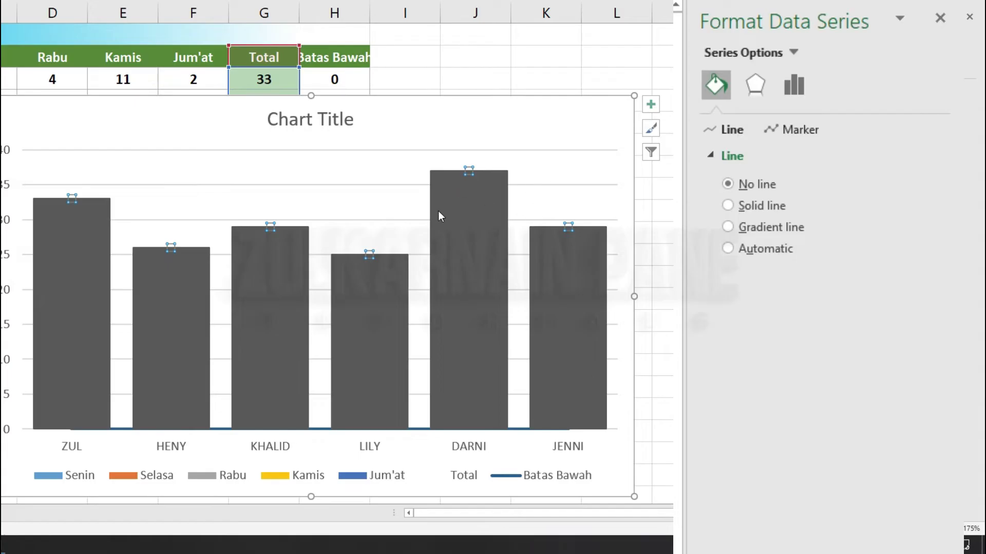
Give the up/down bars a gradient fill reduced to two stops
{"action": "left_click", "coordinate": [470, 234]}
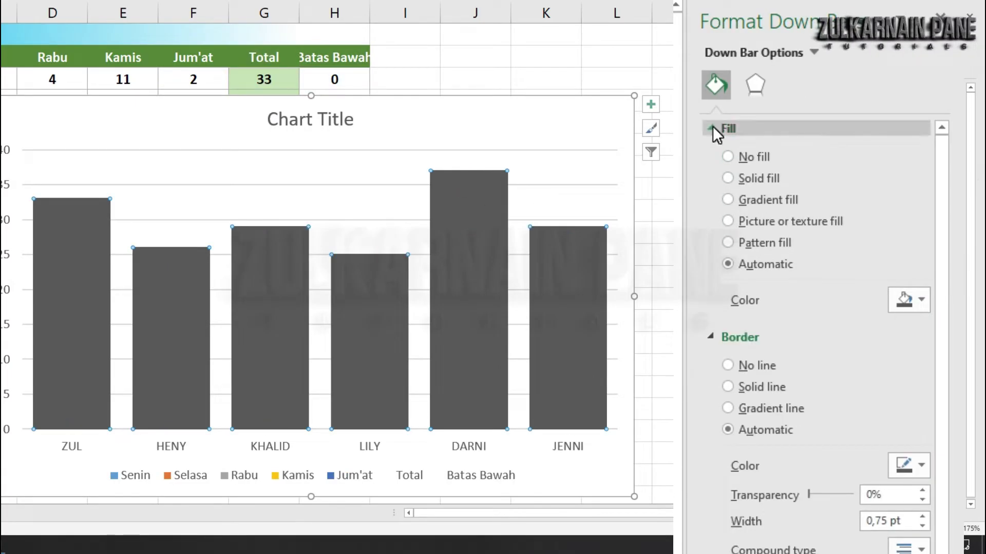
{"action": "left_click", "coordinate": [728, 200]}
{"action": "left_click", "coordinate": [781, 433]}
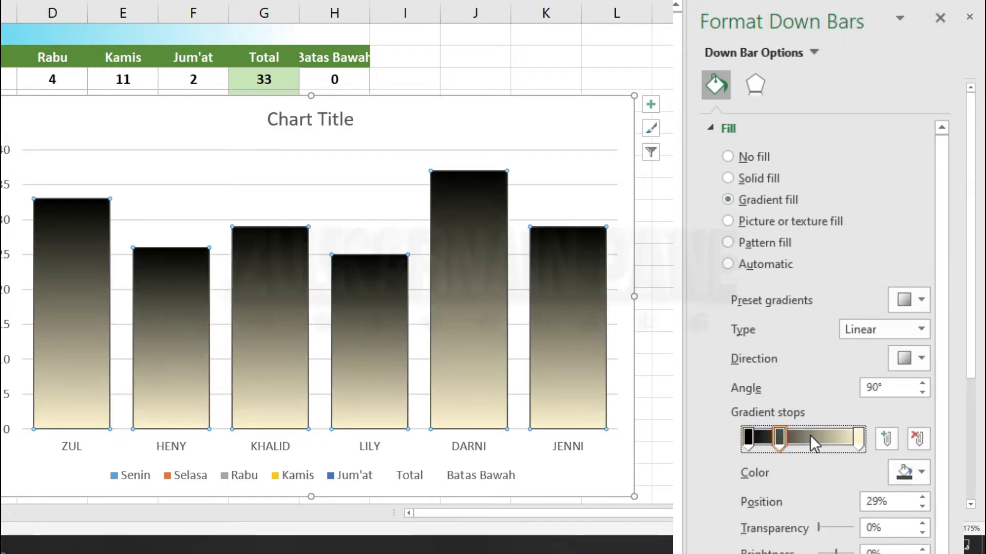
{"action": "left_click_drag", "start_coordinate": [809, 438], "coordinate": [817, 359]}
{"action": "left_click", "coordinate": [748, 436]}
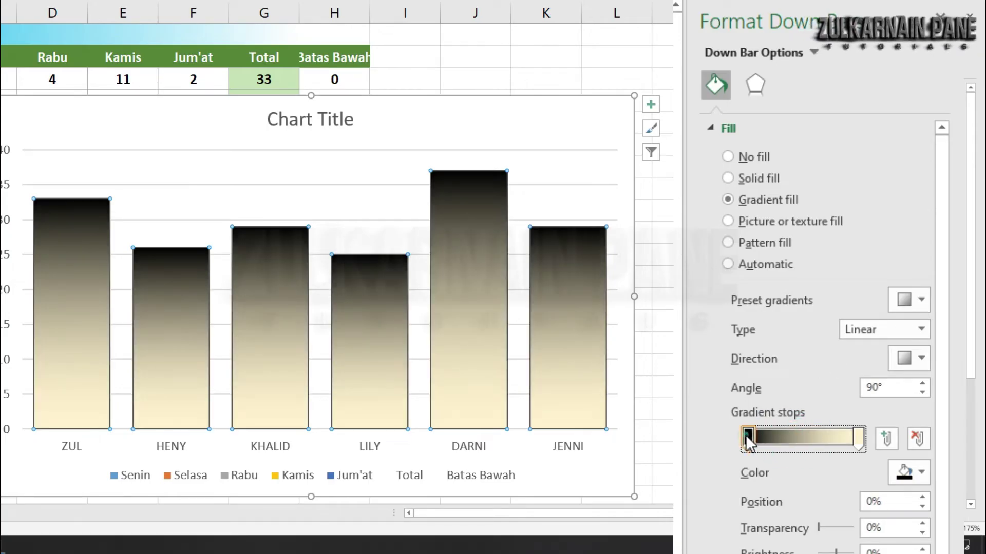
Make the top gradient stop blue and the bottom stop white at 100% transparency
{"action": "left_click", "coordinate": [921, 469]}
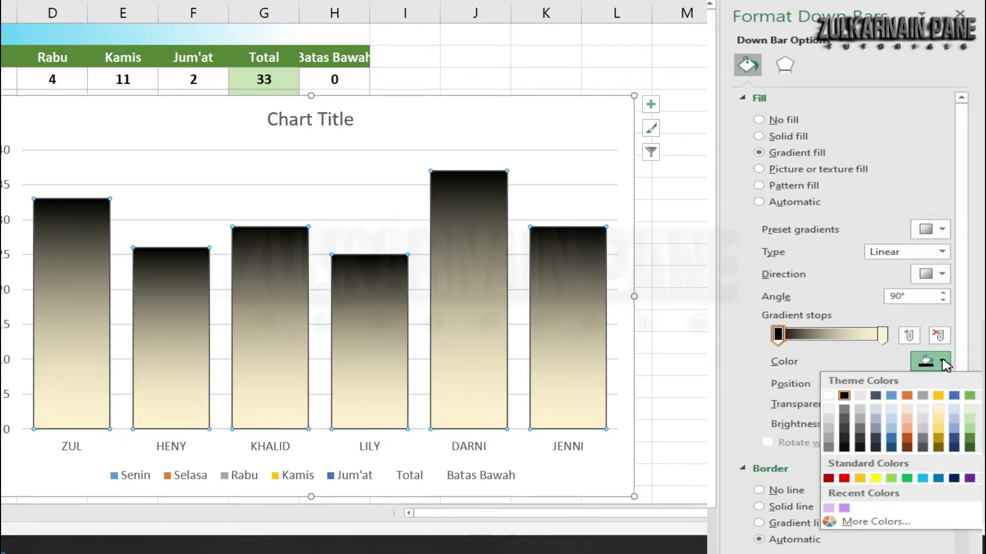
{"action": "left_click", "coordinate": [954, 396]}
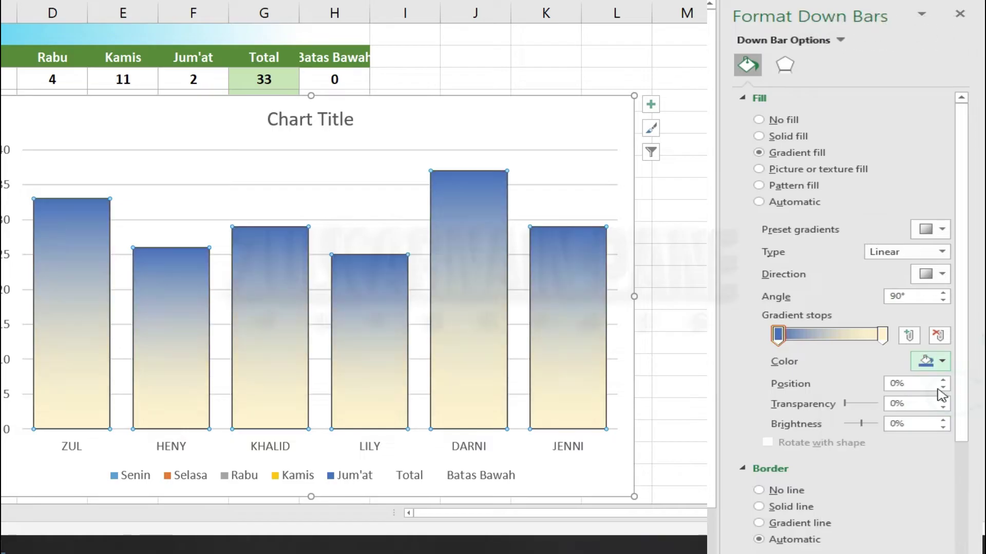
{"action": "left_click", "coordinate": [882, 336]}
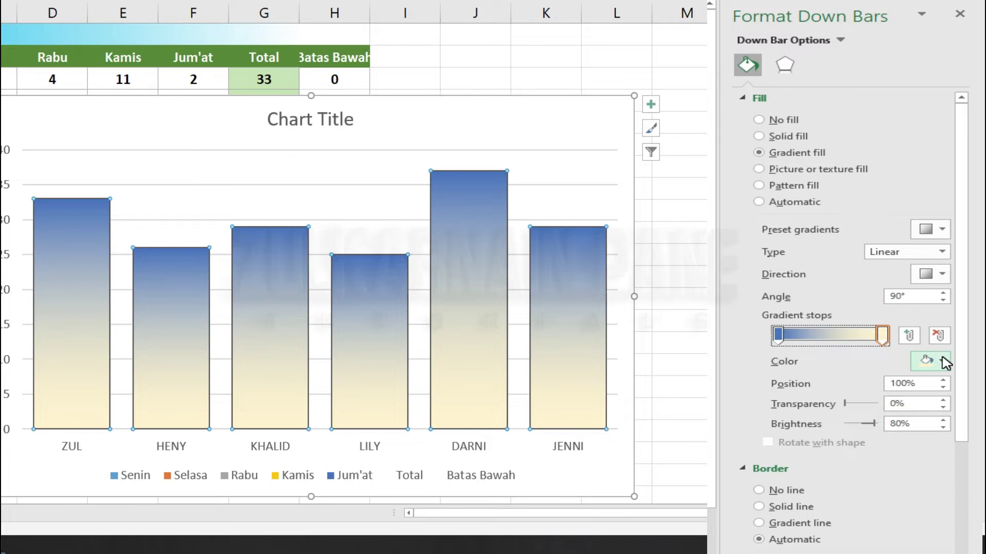
{"action": "left_click", "coordinate": [941, 362]}
{"action": "left_click", "coordinate": [828, 396]}
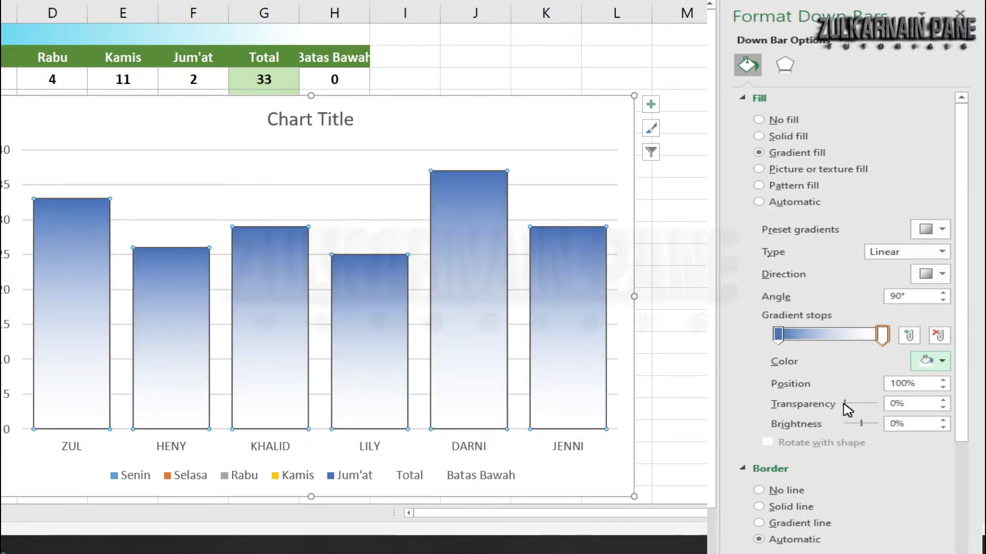
{"action": "left_click_drag", "start_coordinate": [844, 403], "coordinate": [877, 404]}
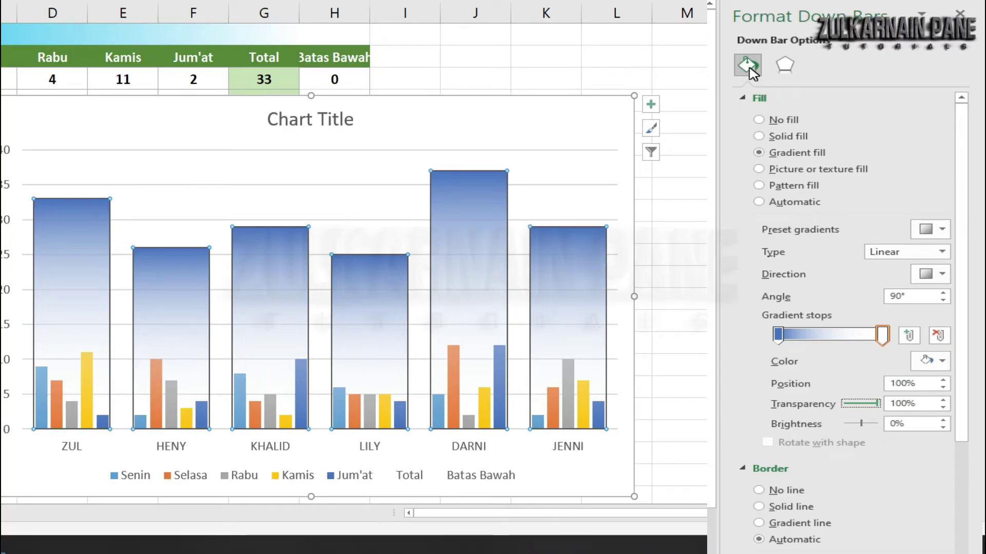
Set the up/down bar border to No line
{"action": "left_click", "coordinate": [744, 99]}
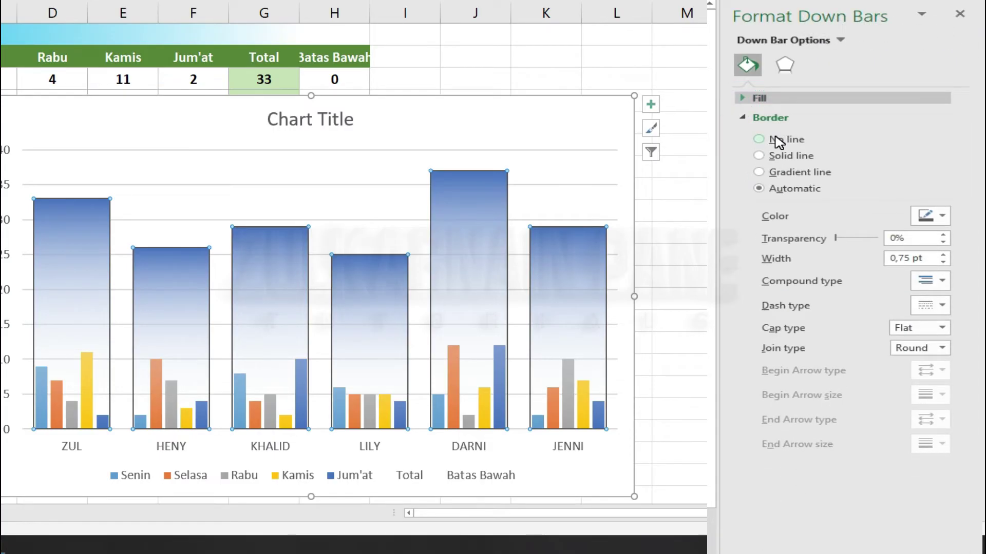
{"action": "left_click", "coordinate": [778, 140]}
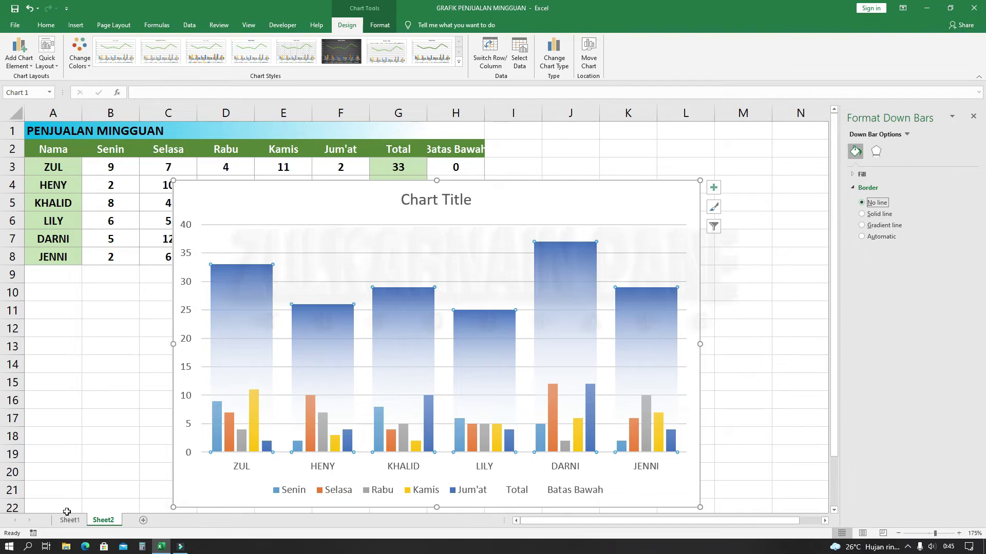
{"action": "left_click", "coordinate": [69, 520]}
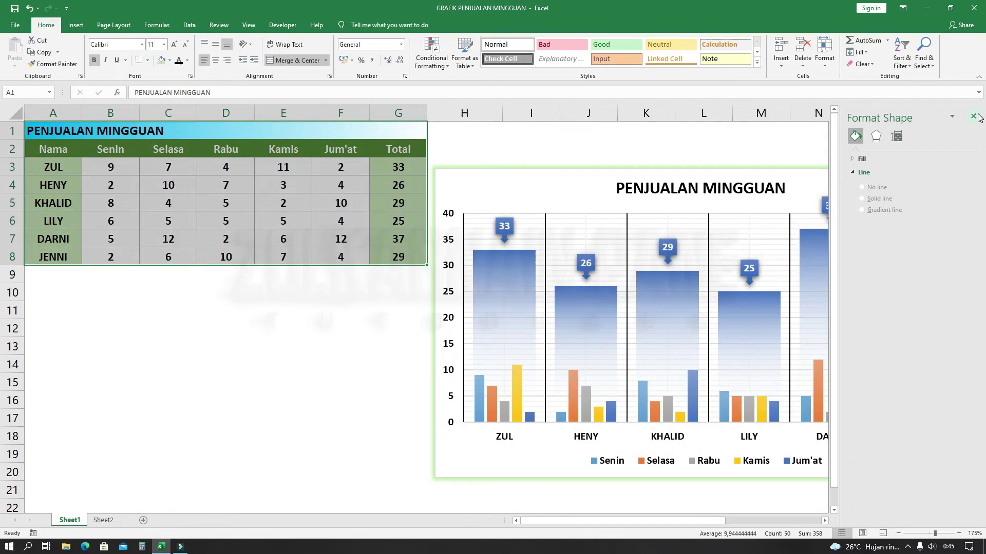
Delete the Total and Batas Bawah entries from the Sheet2 chart legend
{"action": "left_click", "coordinate": [972, 117]}
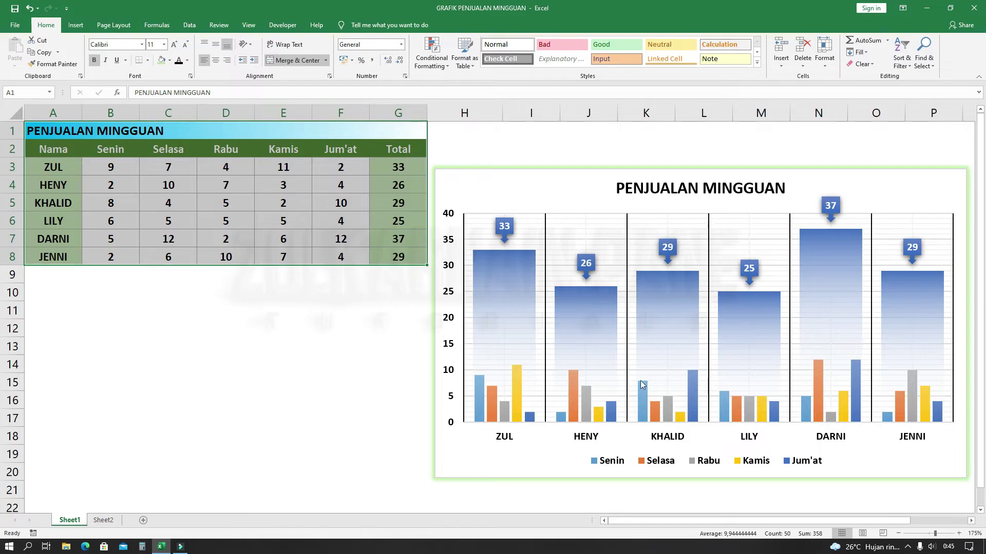
{"action": "left_click", "coordinate": [100, 521]}
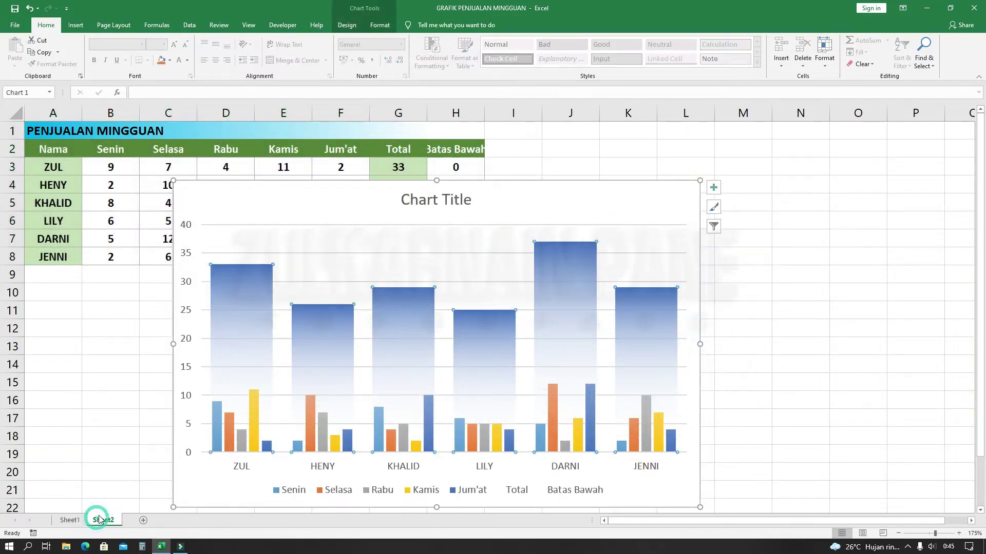
{"action": "left_click", "coordinate": [536, 500]}
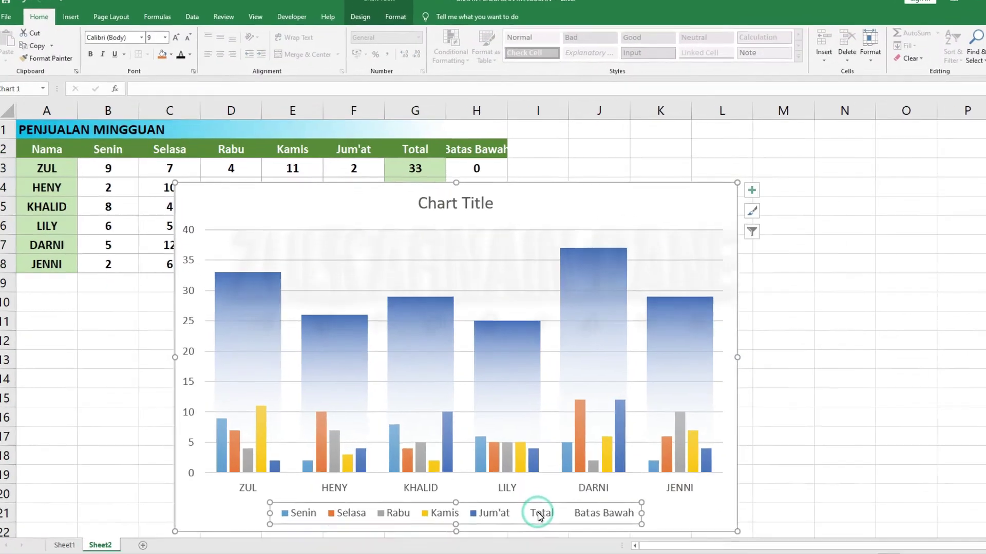
{"action": "left_click", "coordinate": [526, 497]}
{"action": "left_click", "coordinate": [575, 542]}
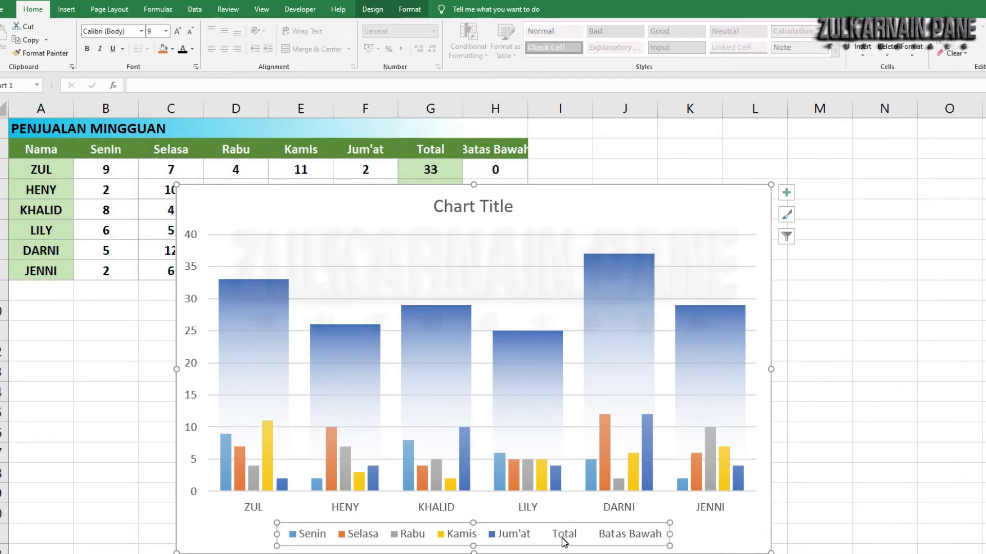
{"action": "left_click", "coordinate": [565, 533]}
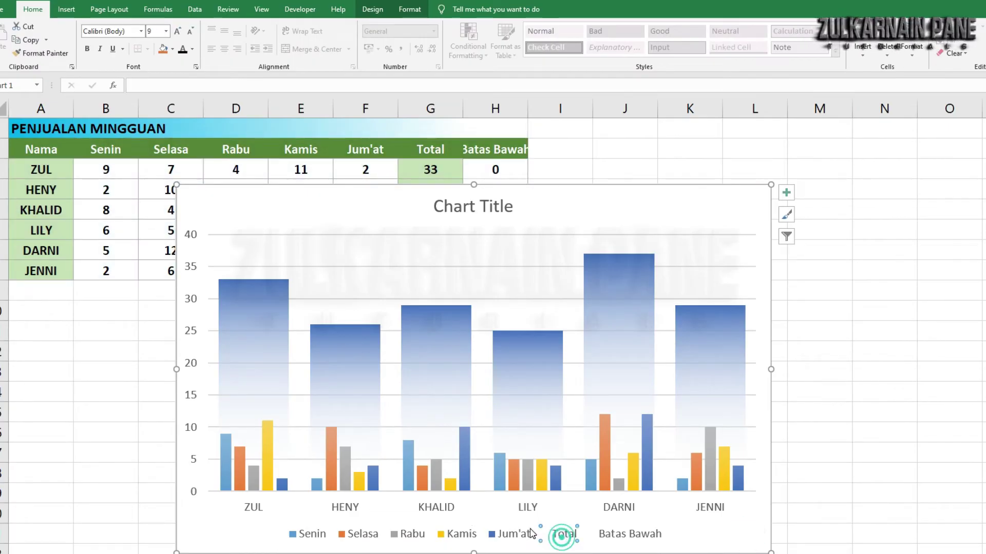
{"action": "key", "text": "Delete"}
{"action": "left_click", "coordinate": [621, 537]}
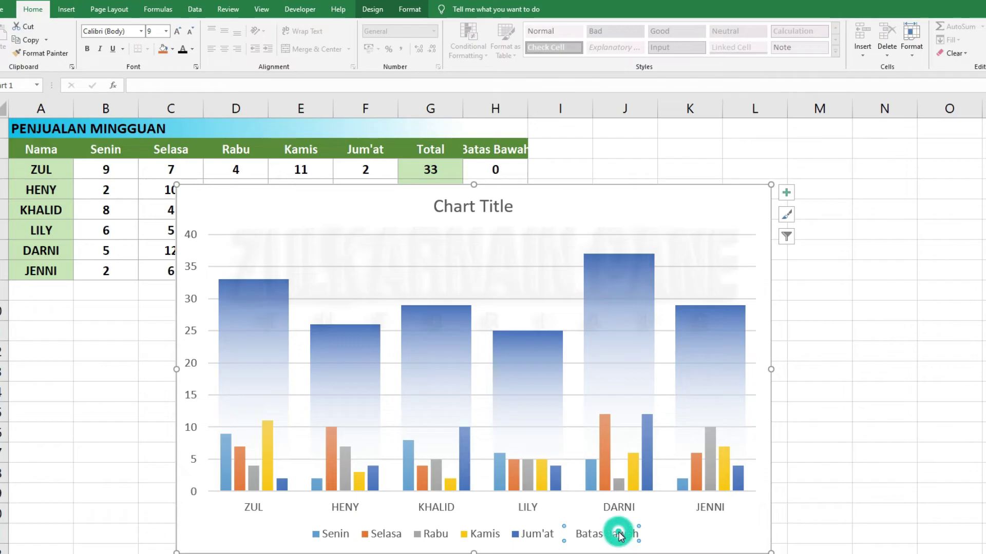
{"action": "key", "text": "Delete"}
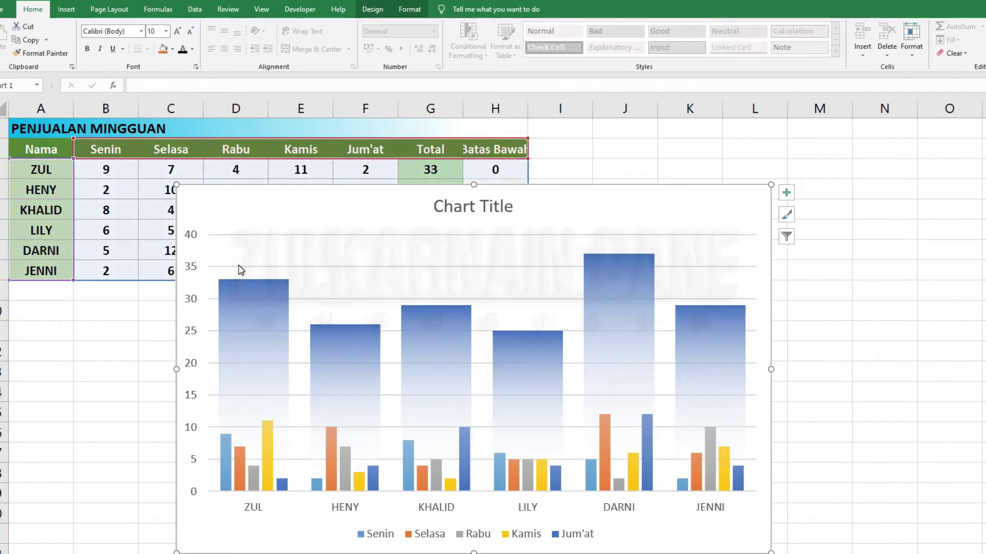
Make the horizontal and vertical axis labels bold and black
{"action": "left_click", "coordinate": [436, 511]}
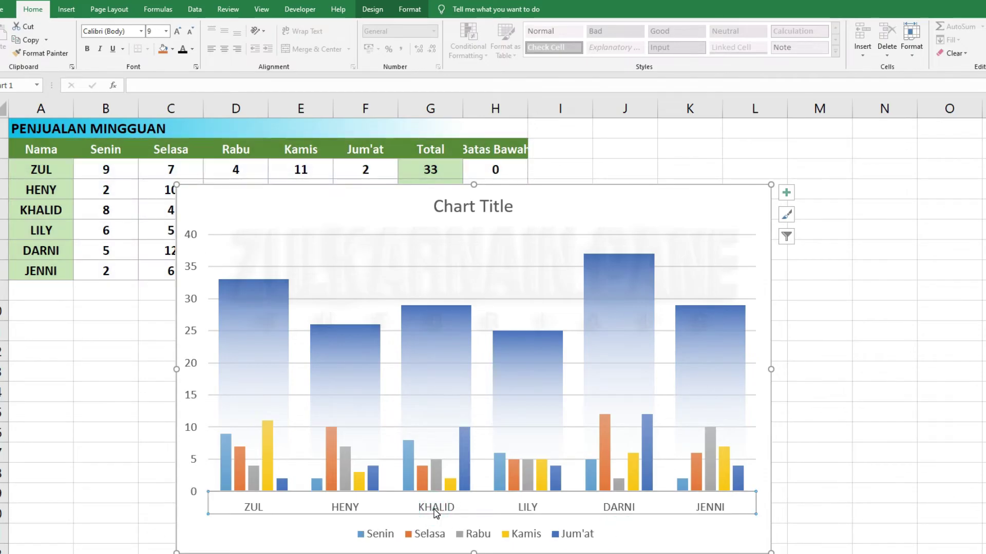
{"action": "left_click", "coordinate": [86, 49]}
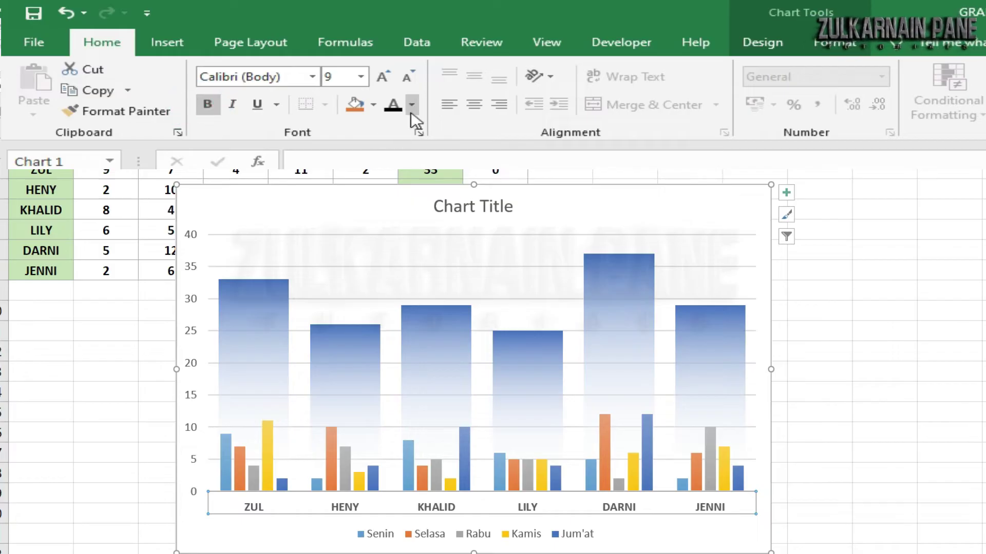
{"action": "left_click", "coordinate": [394, 109]}
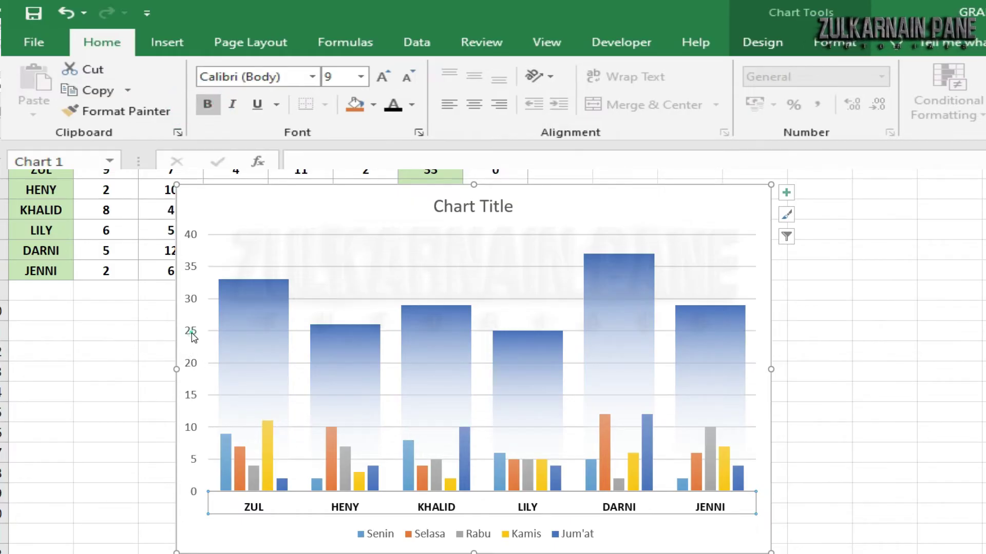
{"action": "left_click", "coordinate": [194, 336]}
{"action": "left_click", "coordinate": [208, 104]}
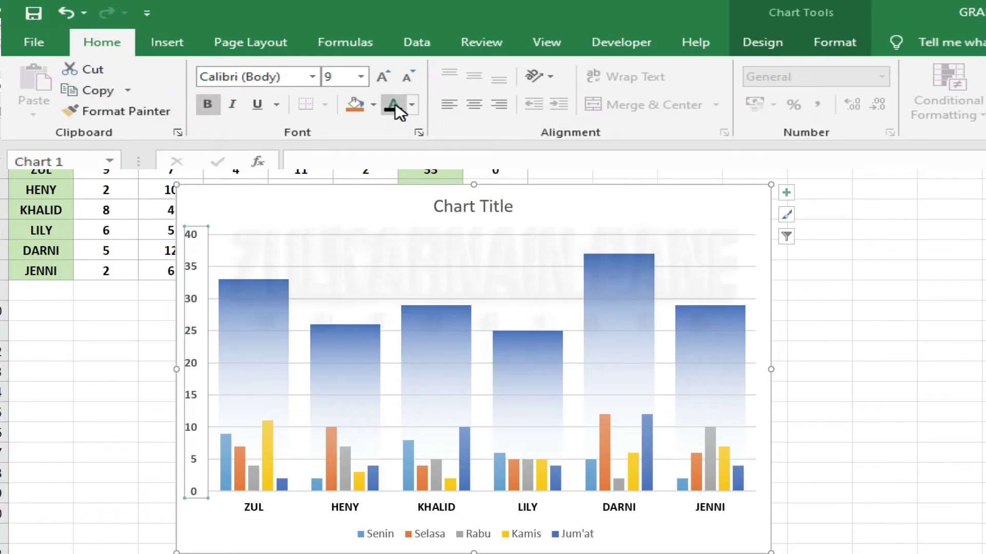
{"action": "left_click", "coordinate": [395, 106]}
{"action": "left_click", "coordinate": [434, 535]}
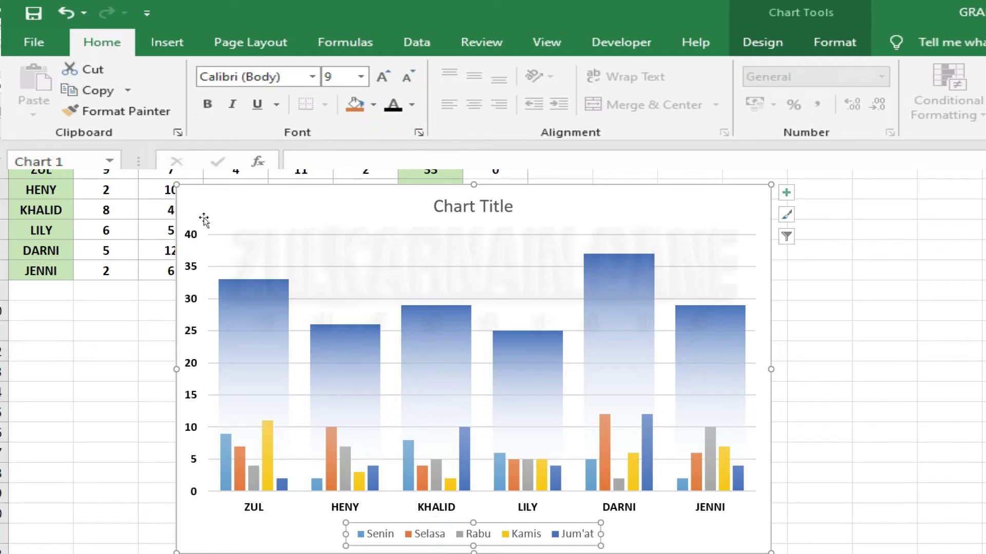
Make the legend text bold black and widen the legend along the chart bottom
{"action": "left_click", "coordinate": [208, 105]}
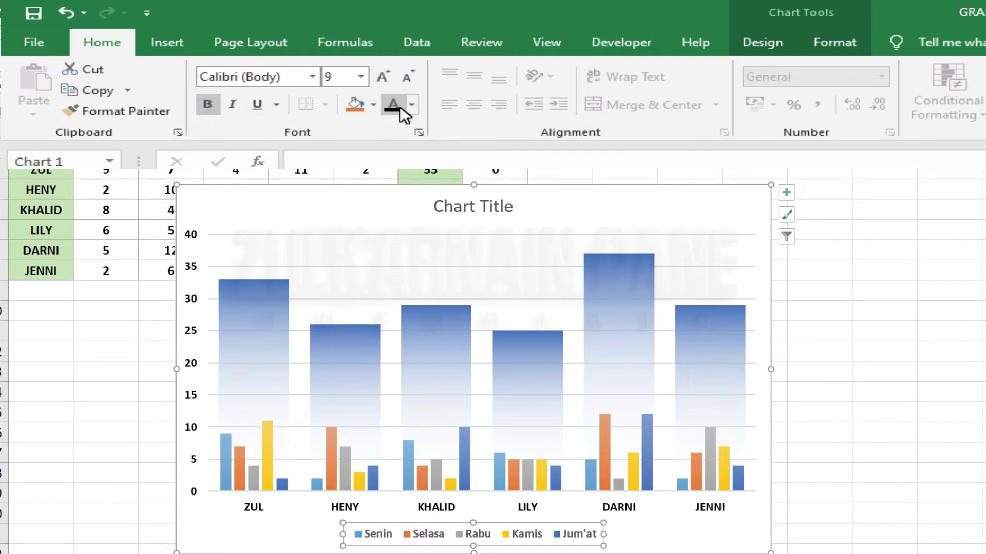
{"action": "left_click", "coordinate": [400, 109]}
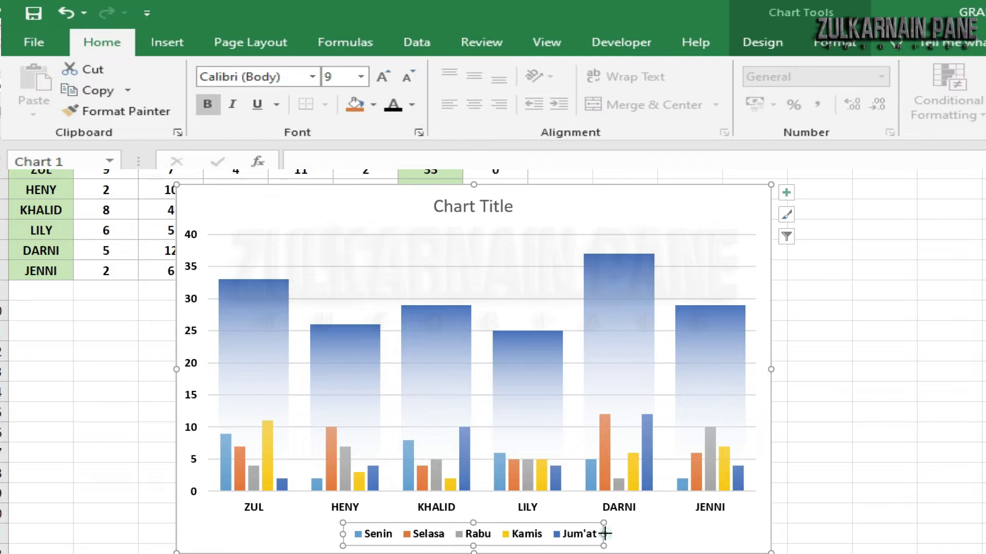
{"action": "left_click_drag", "start_coordinate": [605, 534], "coordinate": [663, 534]}
{"action": "left_click_drag", "start_coordinate": [344, 534], "coordinate": [312, 543]}
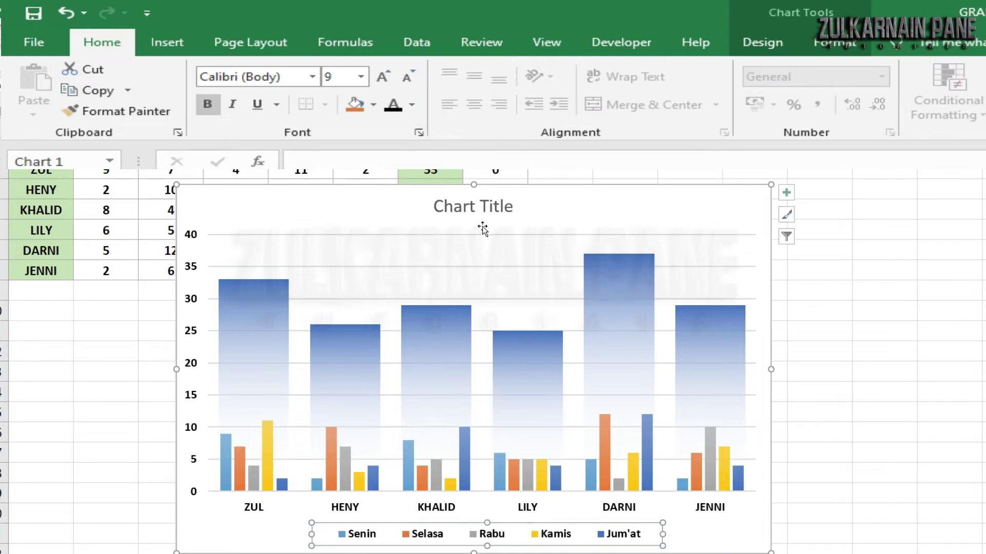
{"action": "left_click", "coordinate": [458, 208]}
Retitle the chart 'DATA PENJUALAN MINGGUAN' in bold purple text
{"action": "left_click_drag", "start_coordinate": [429, 205], "coordinate": [570, 214]}
{"action": "key", "text": "Delete"}
{"action": "type", "text": "TA PENJUALAN MINGGUAN"}
{"action": "key", "text": "Escape"}
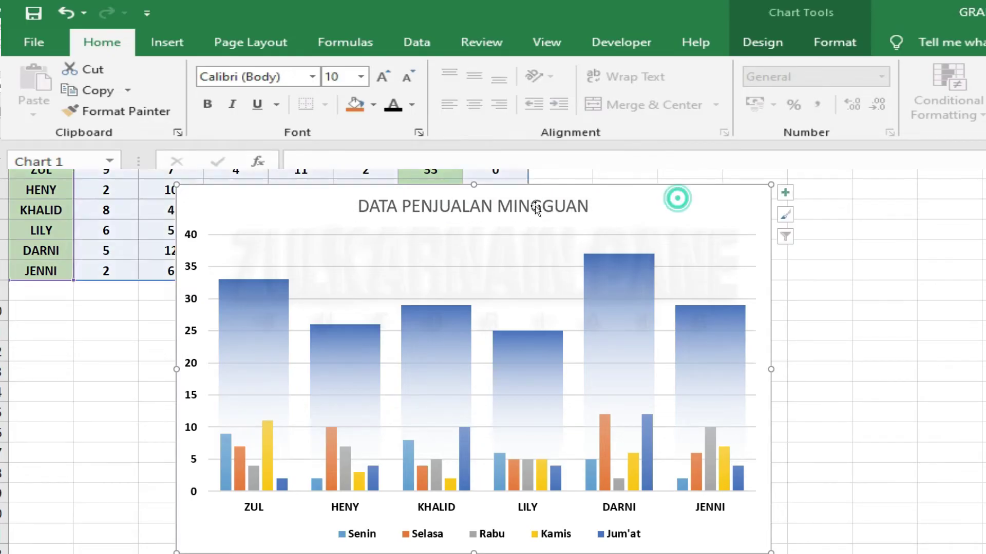
{"action": "left_click", "coordinate": [207, 106]}
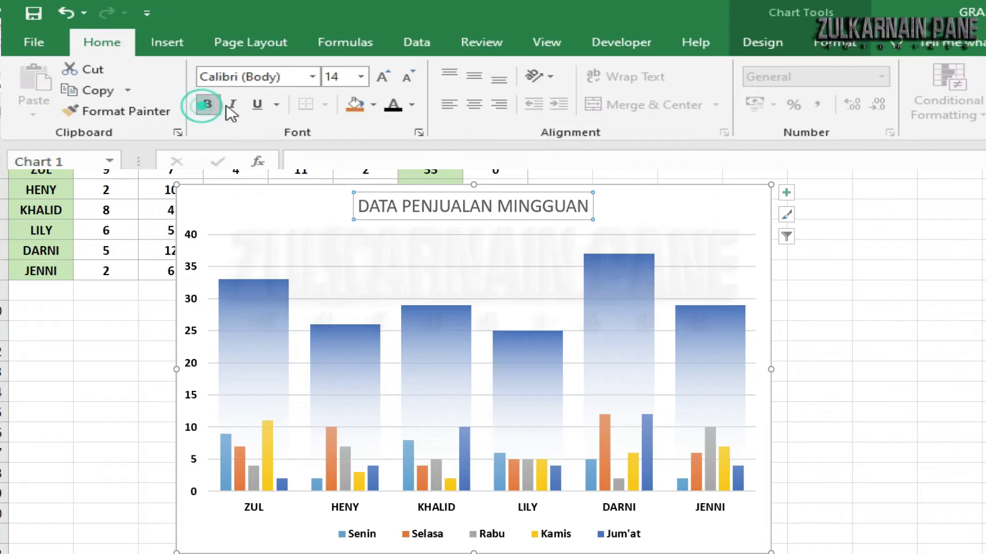
{"action": "left_click", "coordinate": [393, 104]}
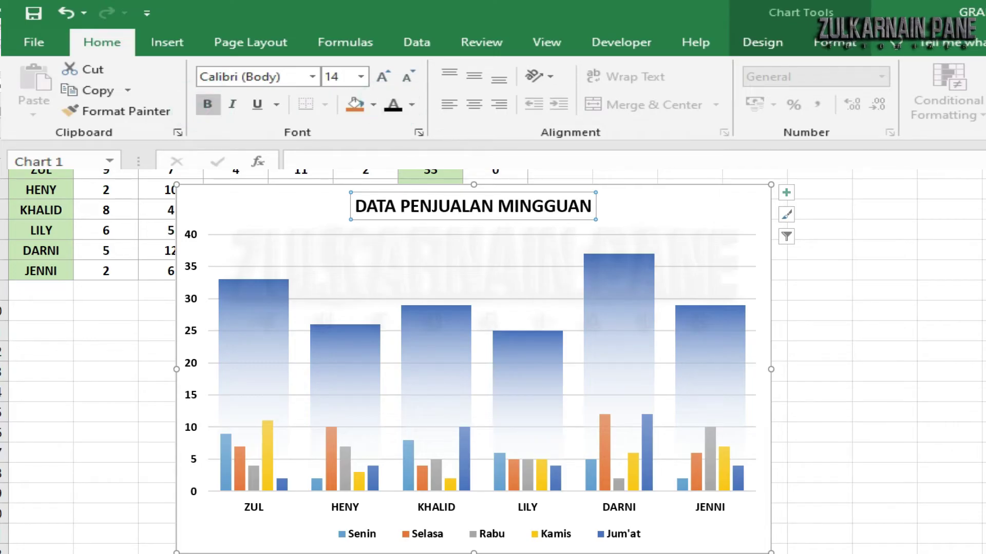
{"action": "left_click", "coordinate": [192, 49]}
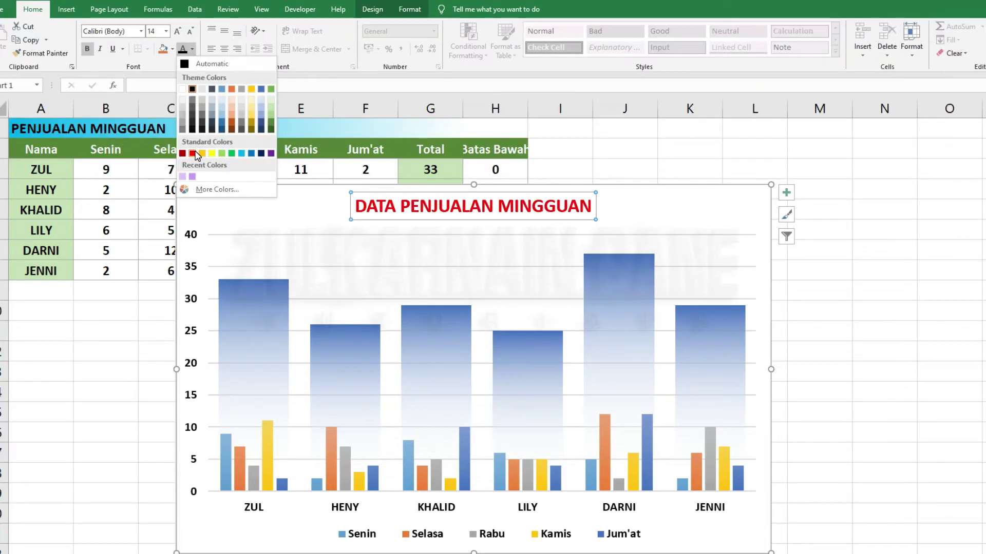
{"action": "left_click", "coordinate": [270, 153]}
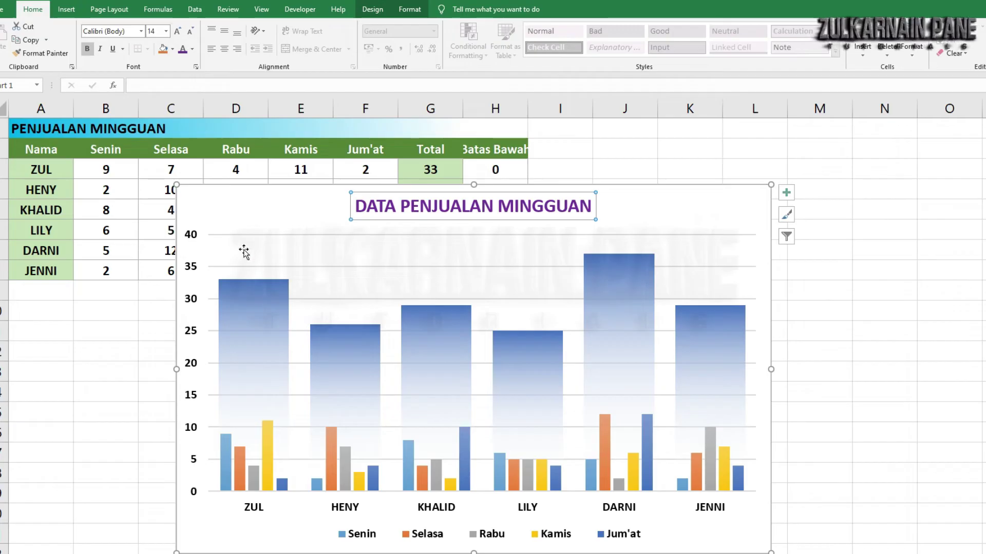
{"action": "left_click", "coordinate": [605, 305]}
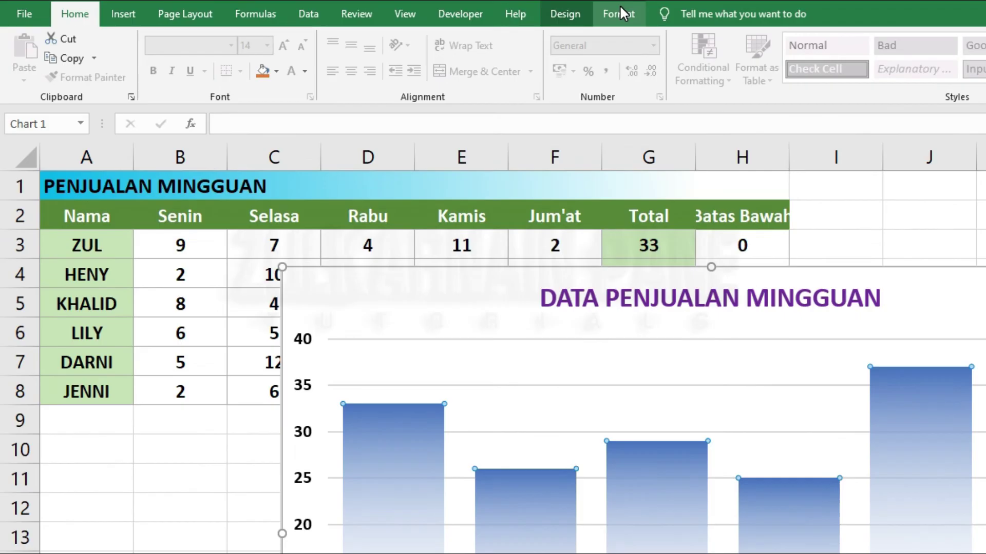
Add data labels to the Total bars showing 33, 26, 29, 25, 37 and 29
{"action": "left_click", "coordinate": [622, 15]}
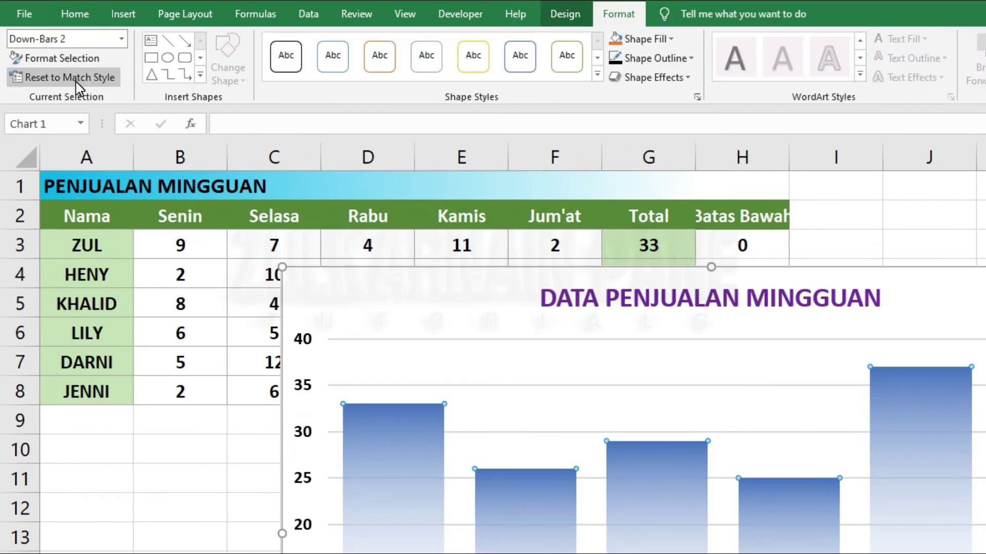
{"action": "left_click", "coordinate": [121, 40]}
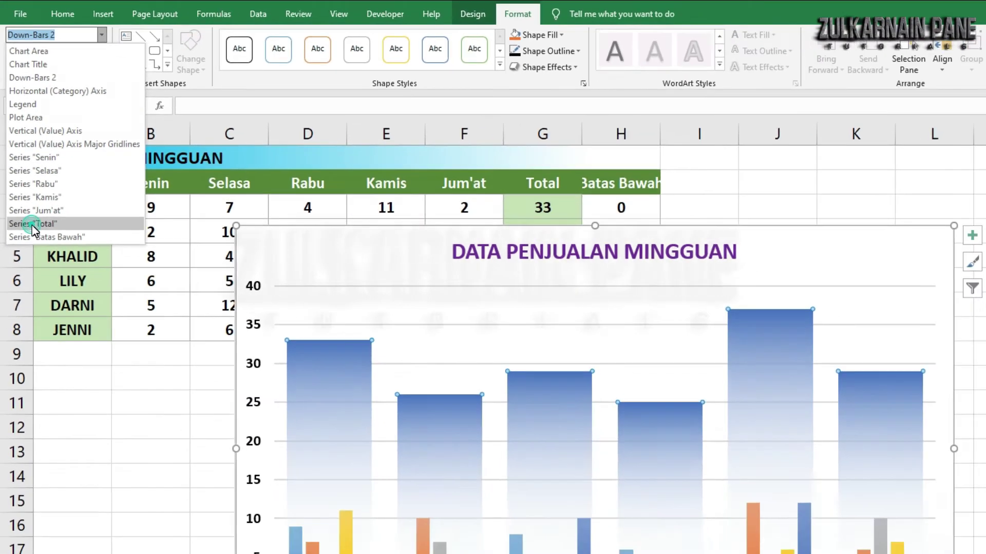
{"action": "left_click", "coordinate": [38, 265]}
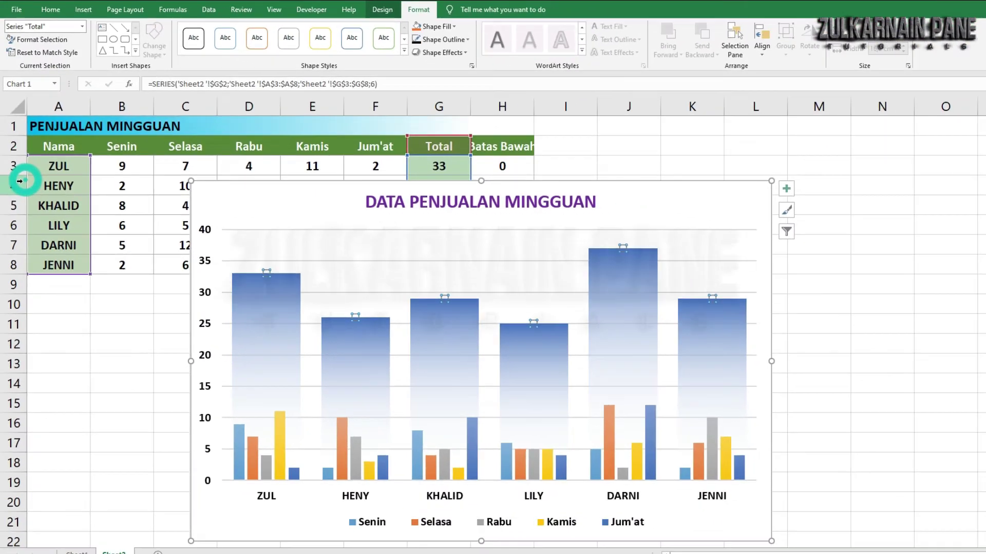
{"action": "right_click", "coordinate": [443, 303]}
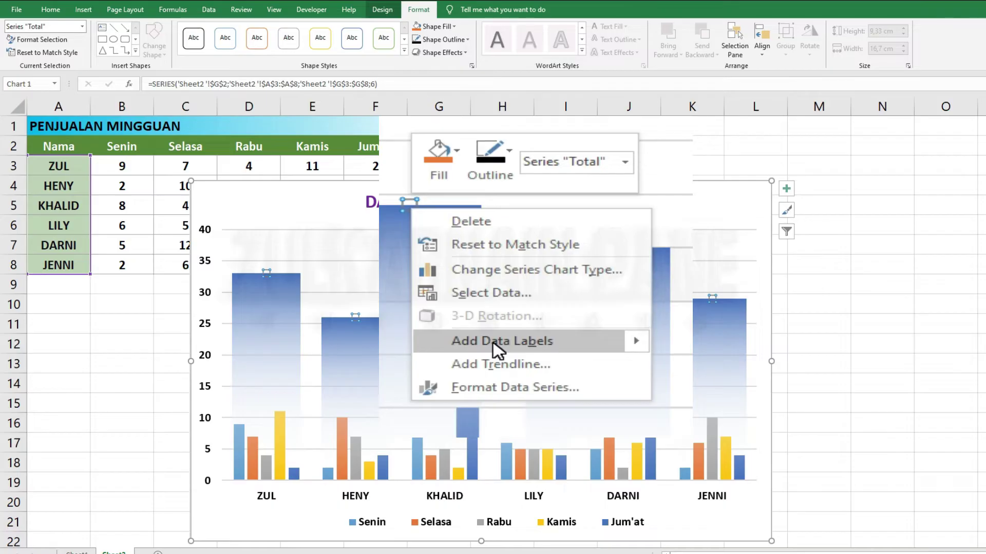
{"action": "left_click", "coordinate": [496, 349]}
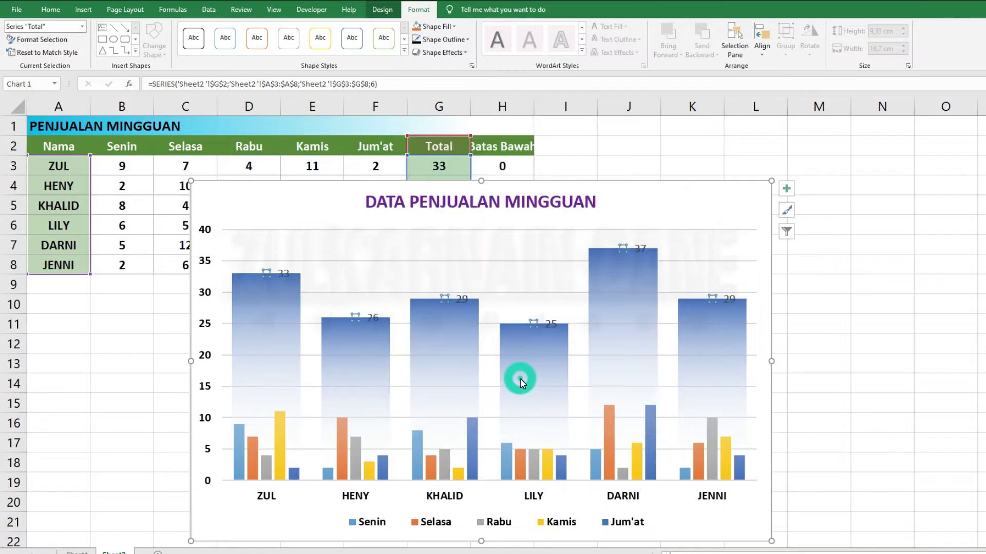
{"action": "left_click", "coordinate": [551, 324]}
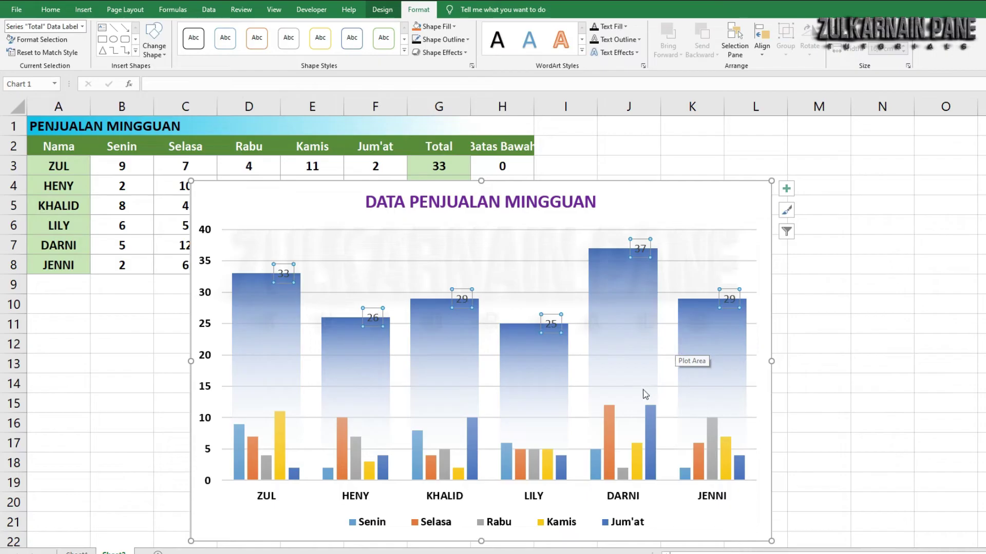
Place the Total data labels above their bars and make them bold purple
{"action": "right_click", "coordinate": [462, 304]}
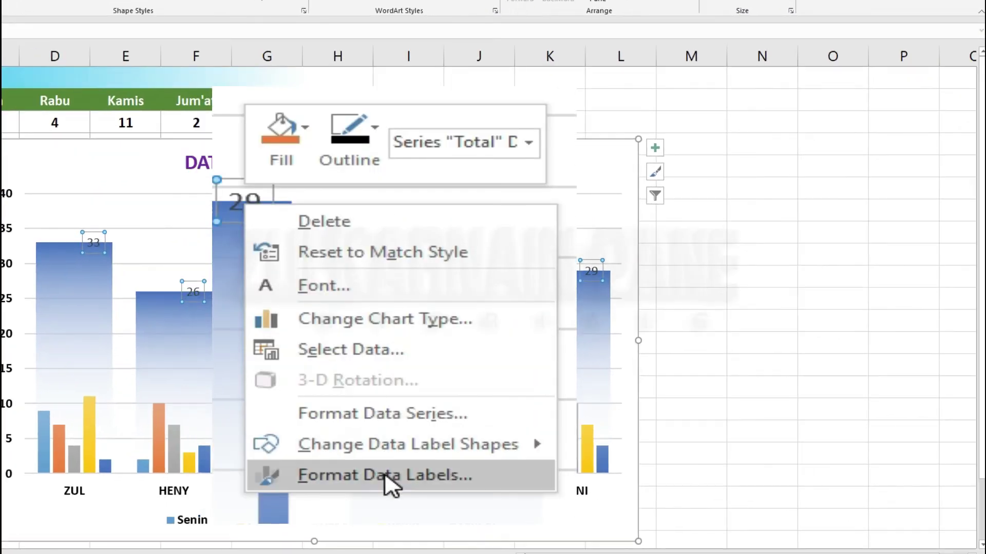
{"action": "left_click", "coordinate": [385, 476]}
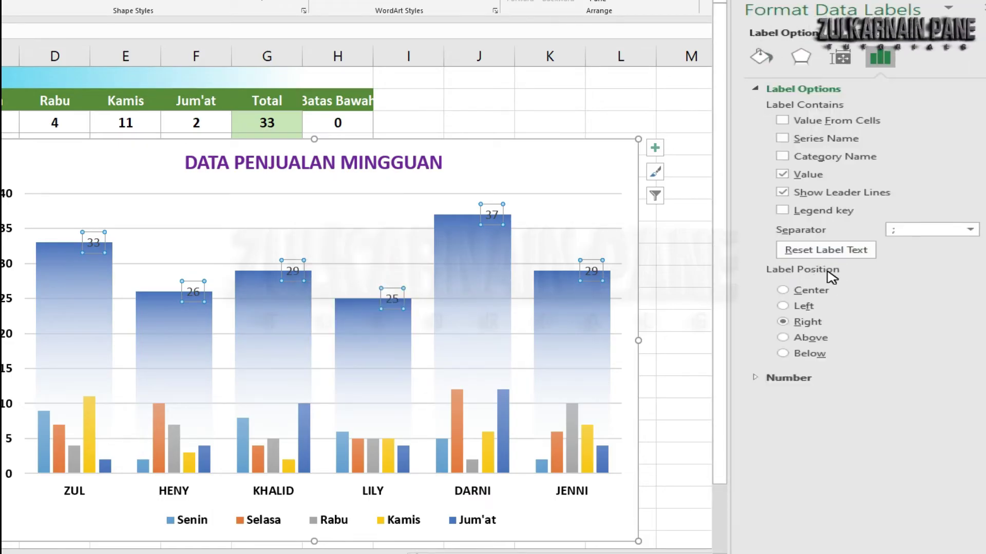
{"action": "left_click", "coordinate": [783, 338]}
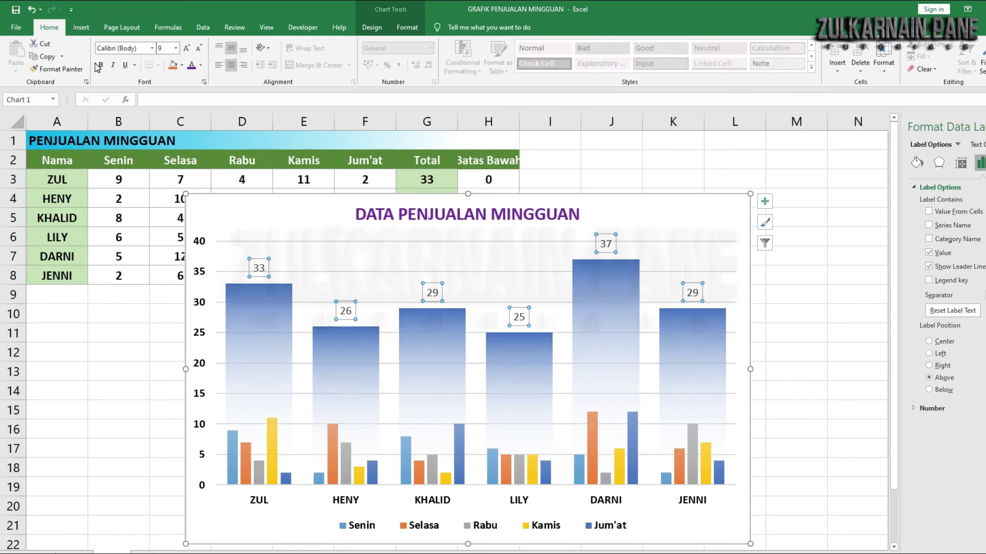
{"action": "left_click", "coordinate": [98, 66]}
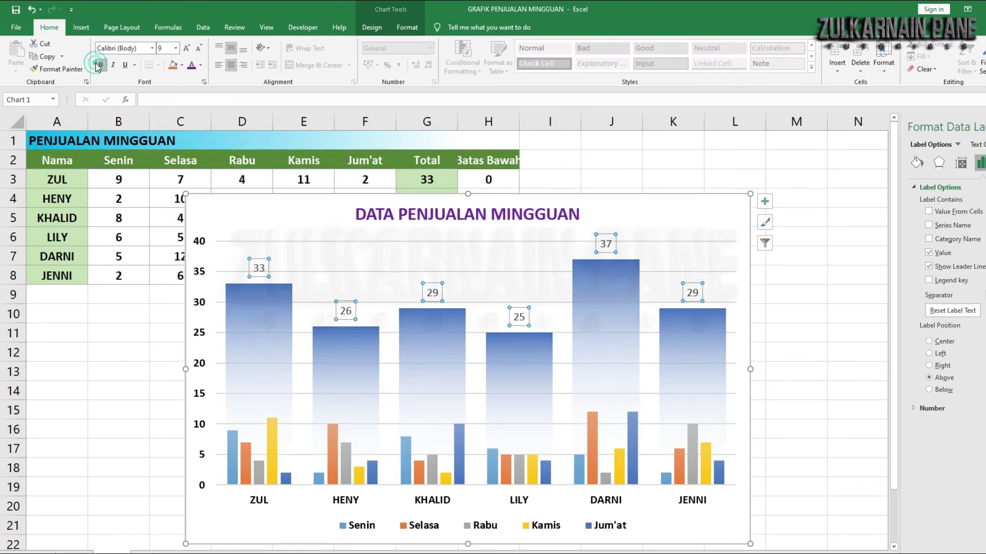
{"action": "left_click", "coordinate": [192, 66]}
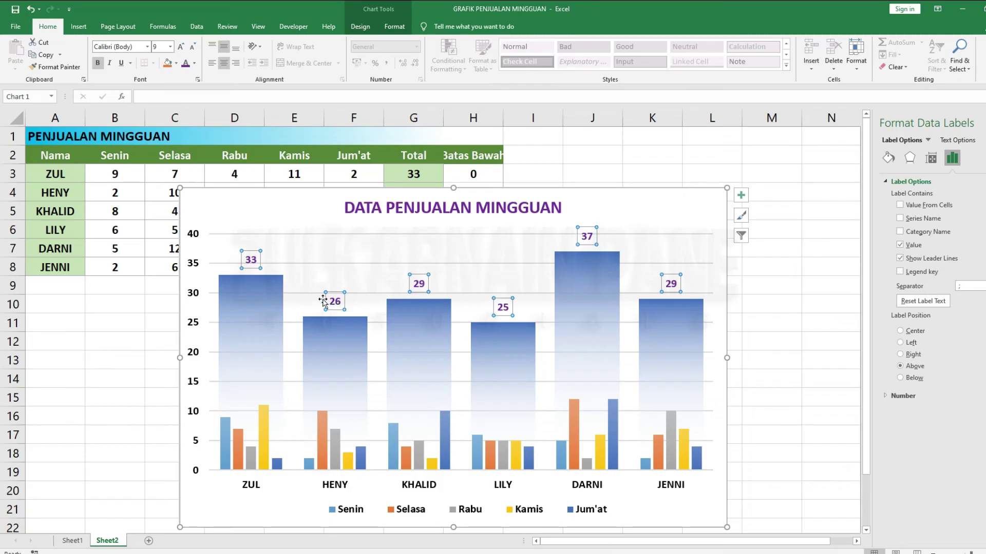
Glance at the Sheet1 chart, close the formatting pane, and return to Sheet2
{"action": "left_click", "coordinate": [65, 541]}
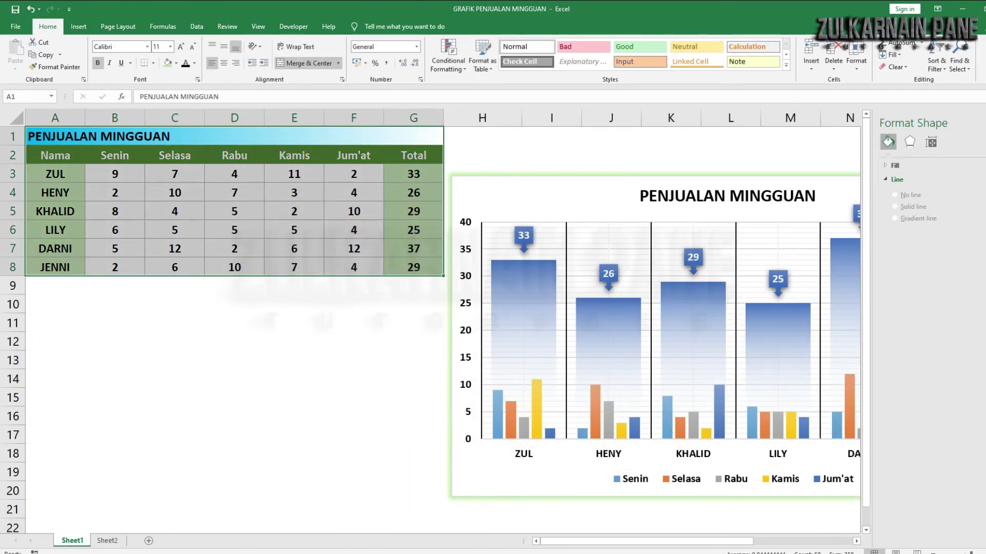
{"action": "left_click", "coordinate": [978, 123]}
{"action": "left_click", "coordinate": [98, 545]}
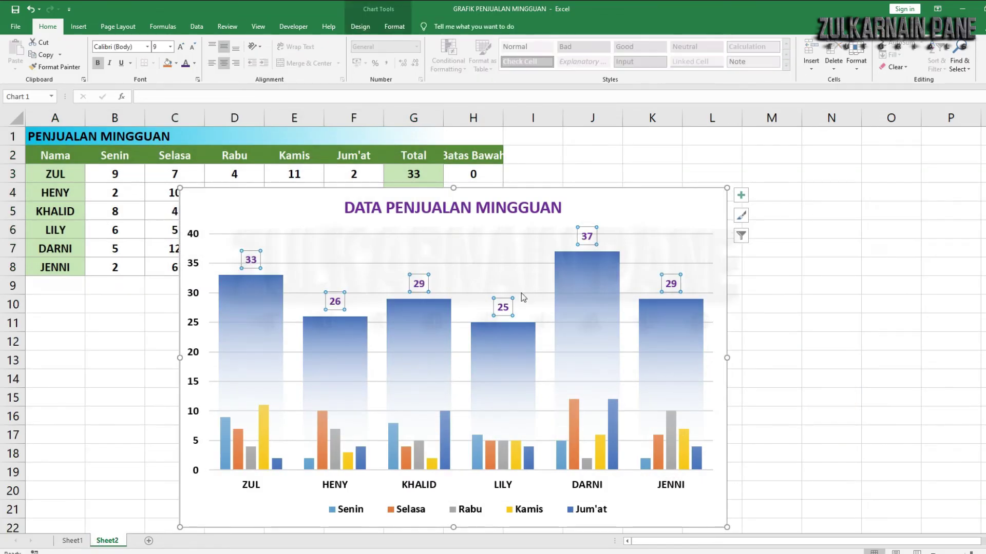
Try oval and rectangle shapes for the Total labels, settling on down-arrow callouts
{"action": "right_click", "coordinate": [589, 236]}
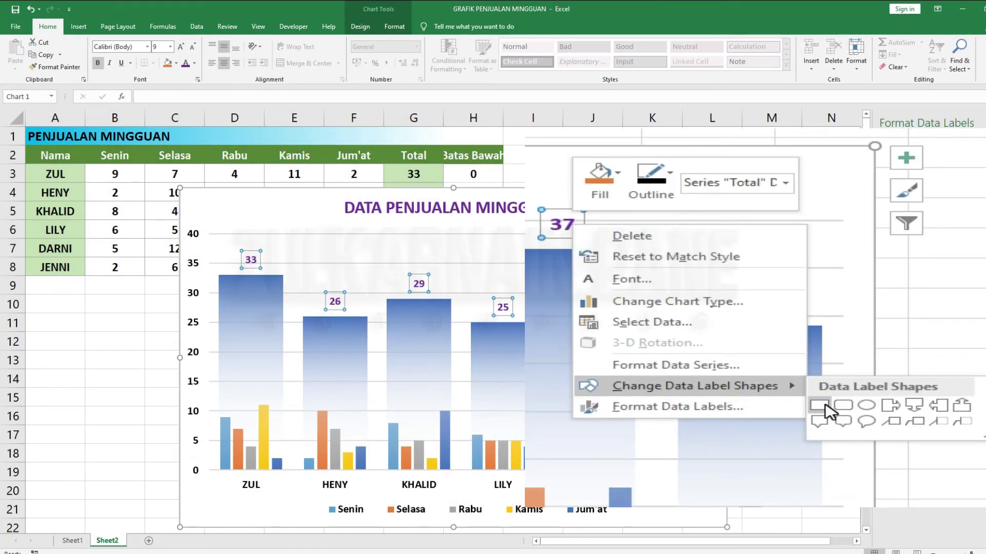
{"action": "mouse_move", "coordinate": [645, 336]}
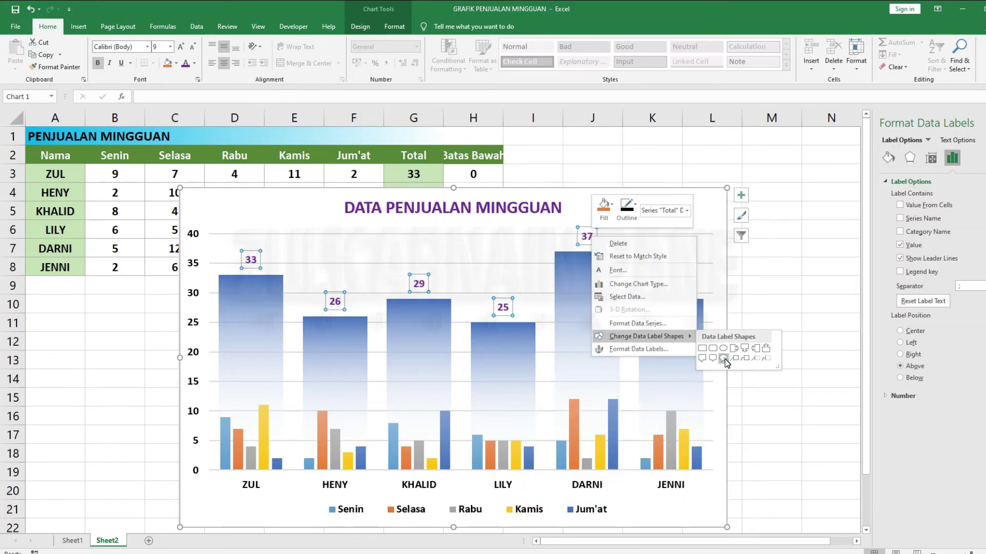
{"action": "left_click", "coordinate": [867, 421]}
{"action": "right_click", "coordinate": [677, 285]}
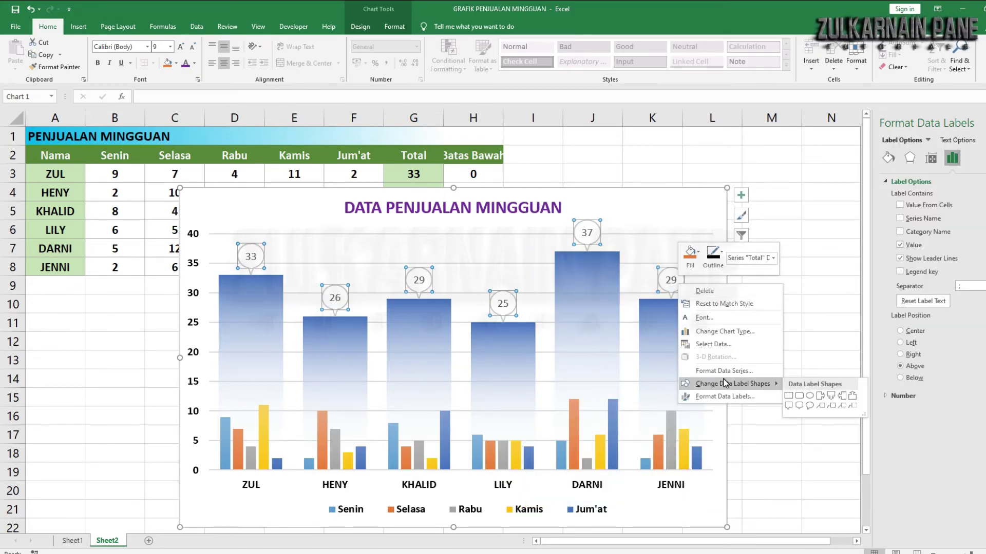
{"action": "left_click", "coordinate": [821, 405]}
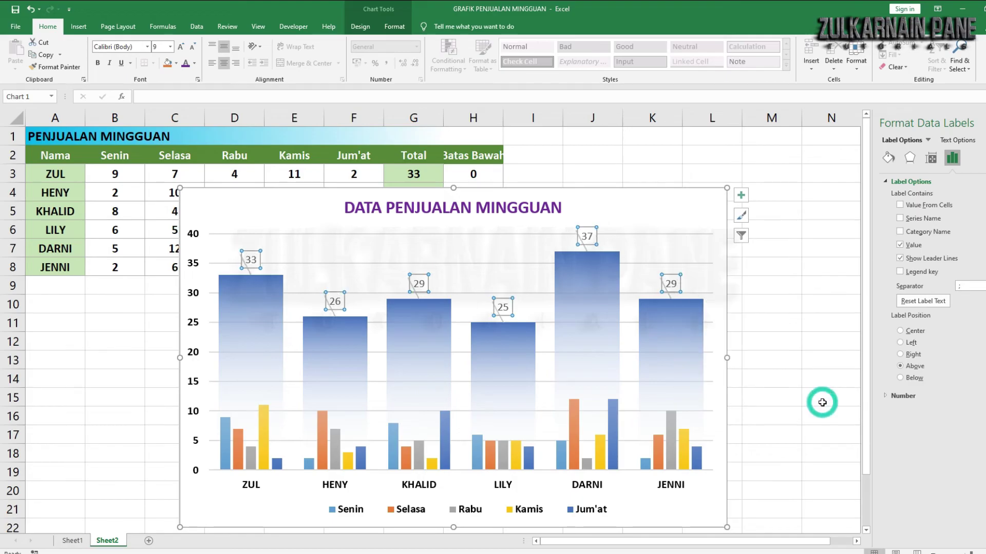
{"action": "right_click", "coordinate": [506, 315]}
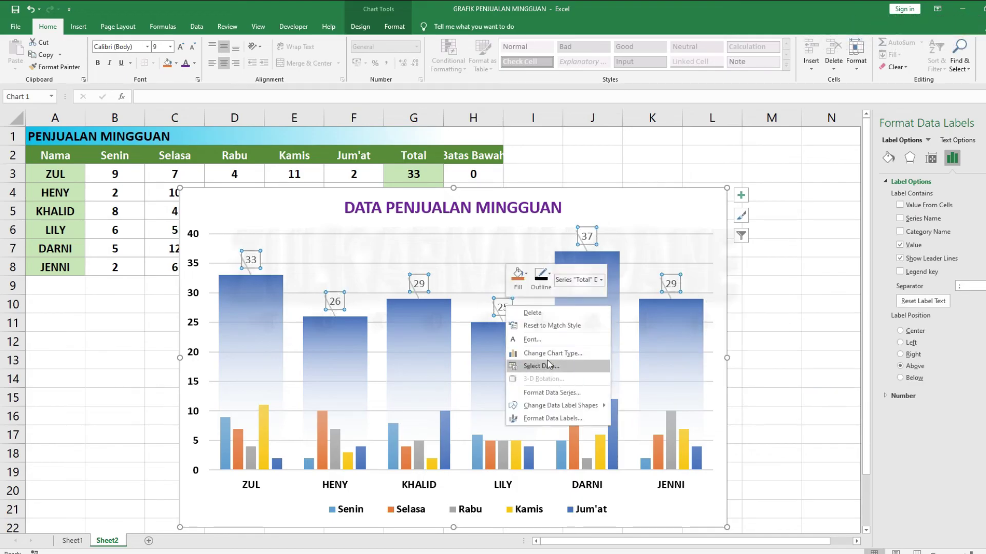
{"action": "mouse_move", "coordinate": [560, 405]}
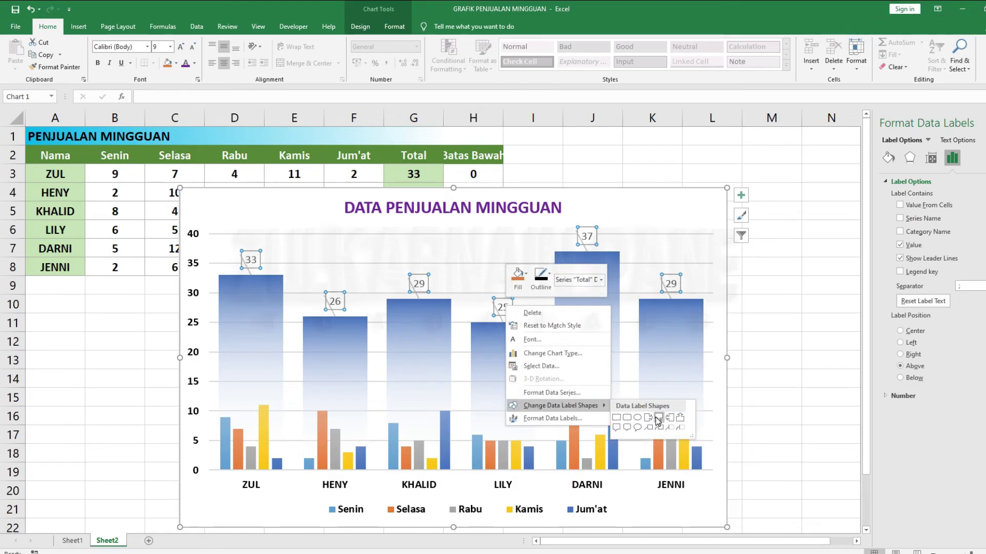
{"action": "left_click", "coordinate": [659, 420]}
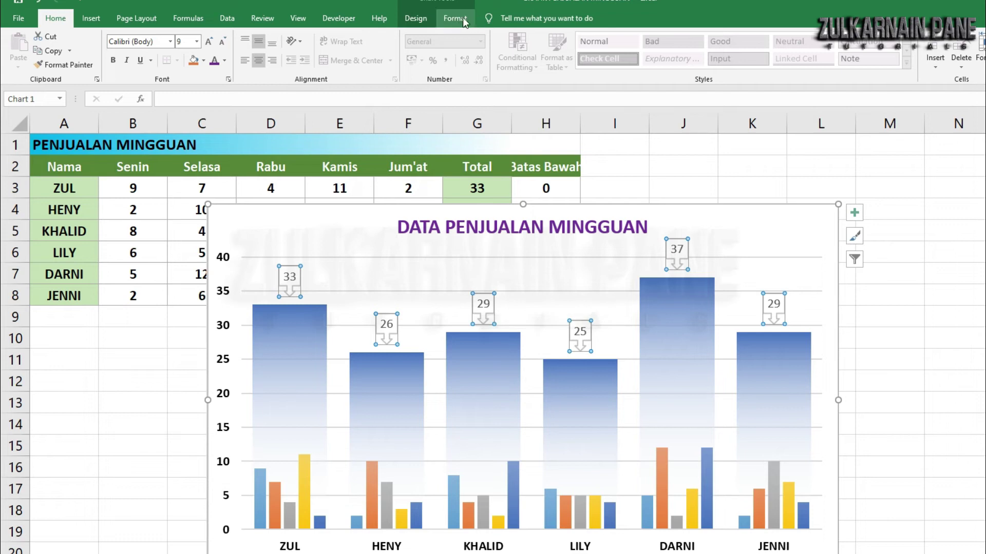
Apply the blue Intense Effect shape style to the Total callouts and bold their text
{"action": "left_click", "coordinate": [451, 19]}
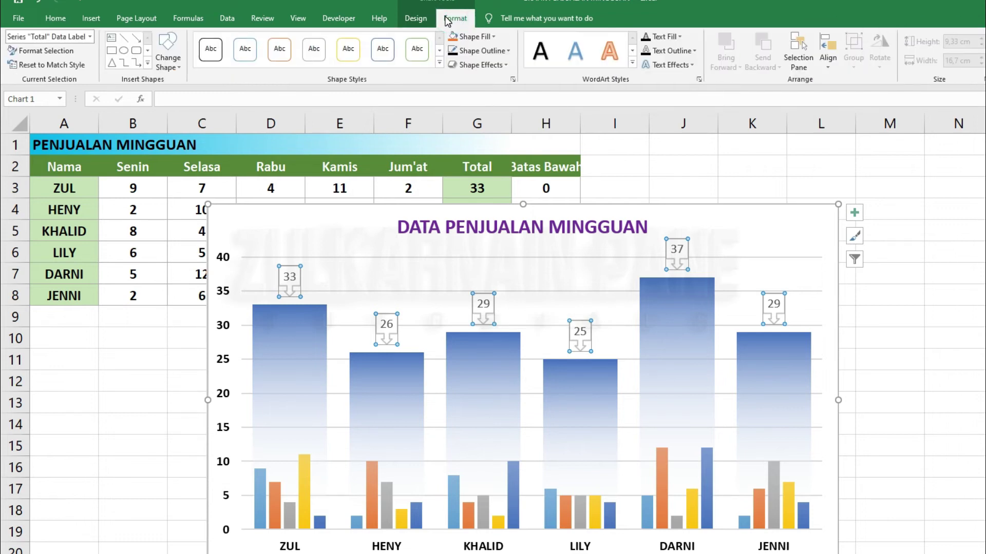
{"action": "left_click", "coordinate": [439, 62]}
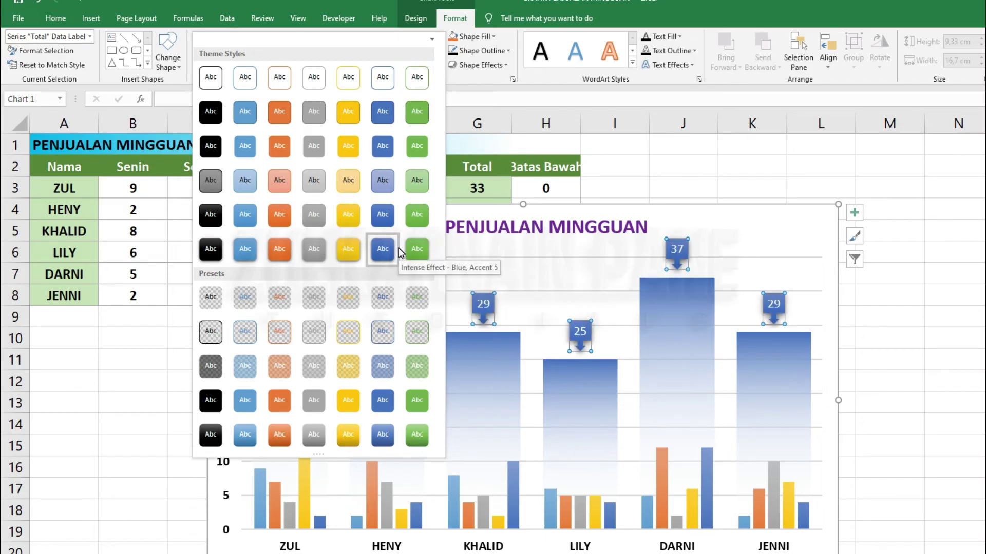
{"action": "left_click", "coordinate": [385, 251]}
{"action": "left_click", "coordinate": [55, 18]}
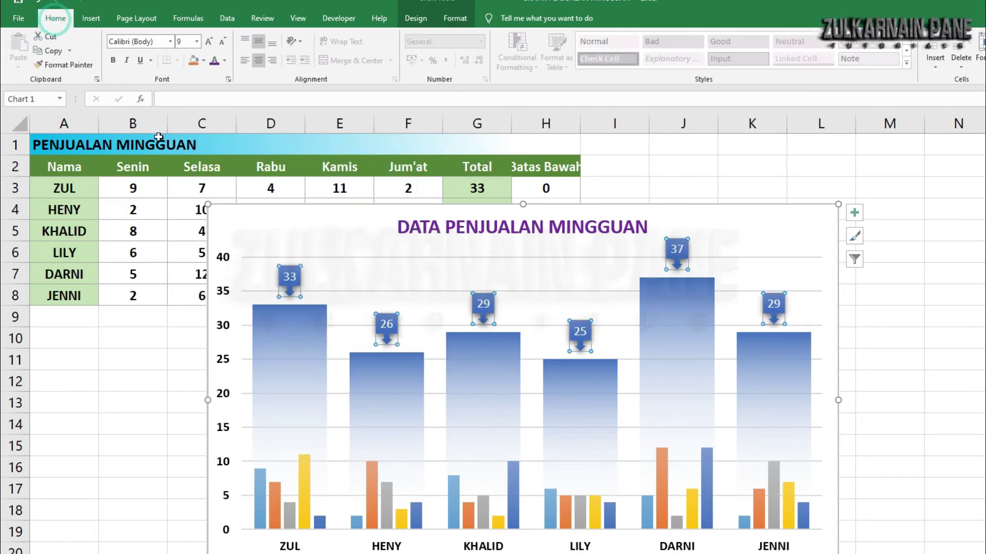
{"action": "left_click", "coordinate": [114, 60]}
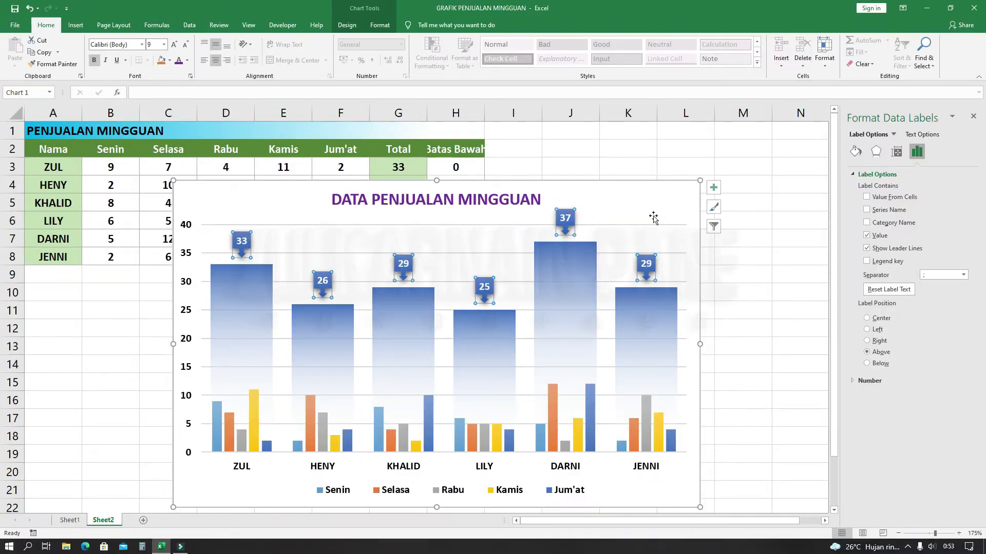
Compare with the Sheet1 reference chart, close the Format Shape pane, and reselect Sheet2's chart
{"action": "left_click", "coordinate": [67, 520]}
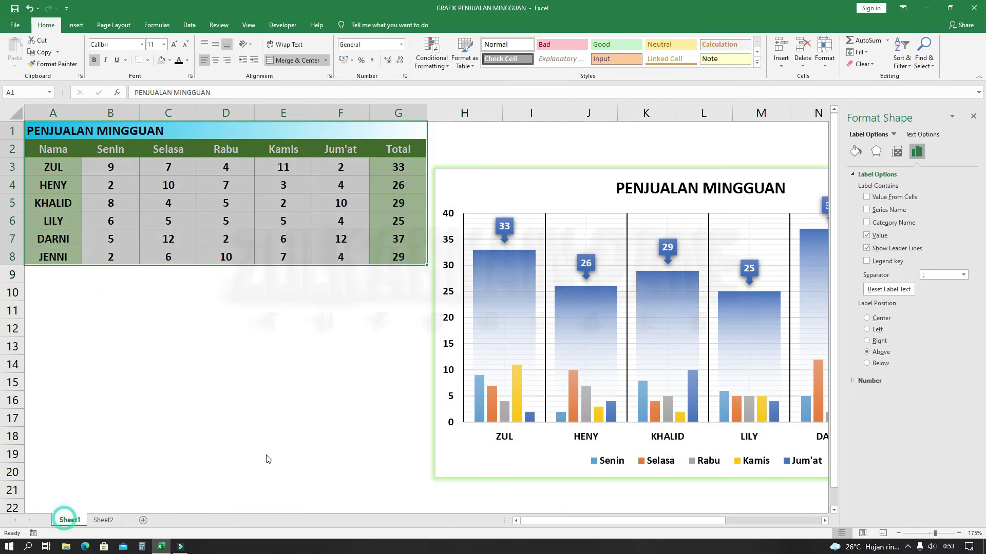
{"action": "left_click", "coordinate": [977, 119]}
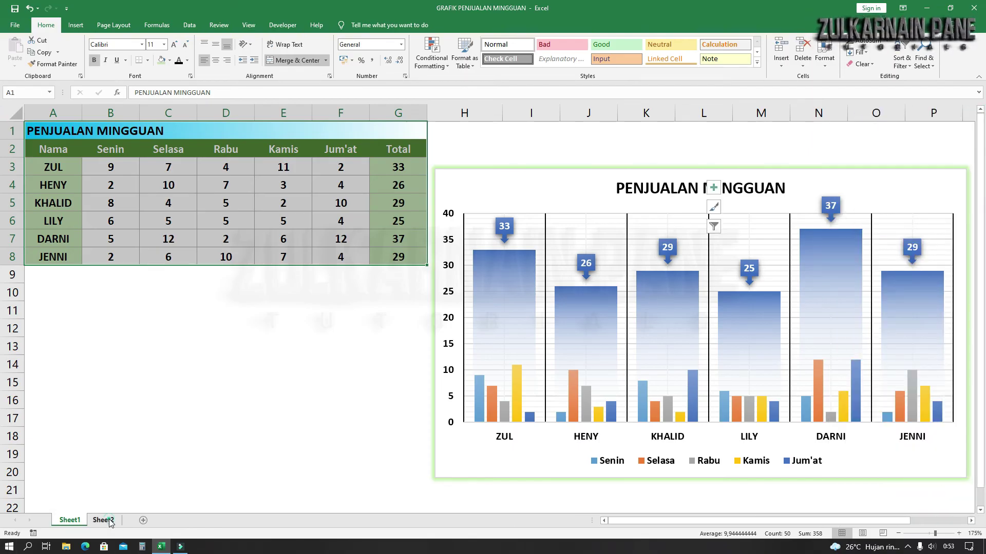
{"action": "left_click", "coordinate": [103, 520]}
{"action": "left_click", "coordinate": [618, 195]}
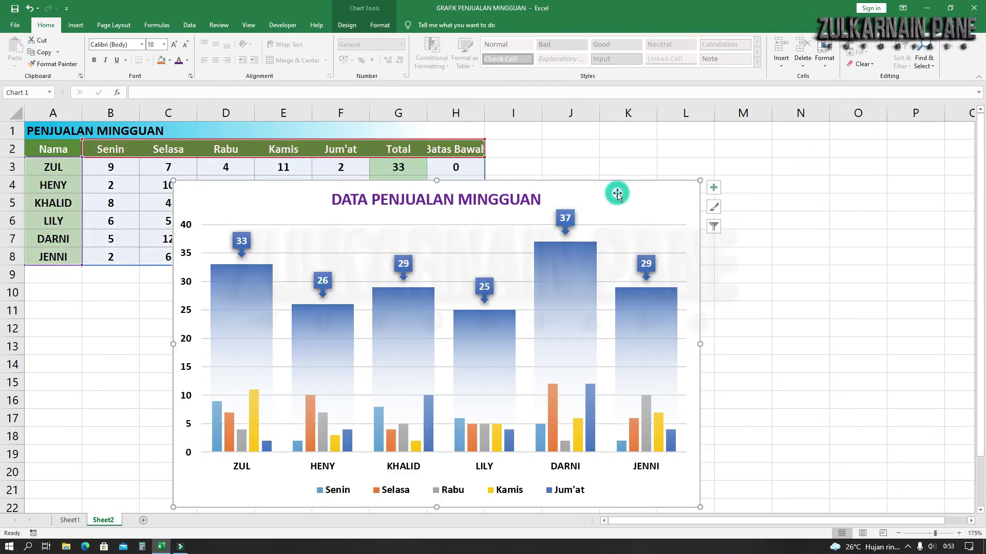
Try out the vertical and minor gridline options from the Chart Elements list
{"action": "left_click", "coordinate": [709, 192]}
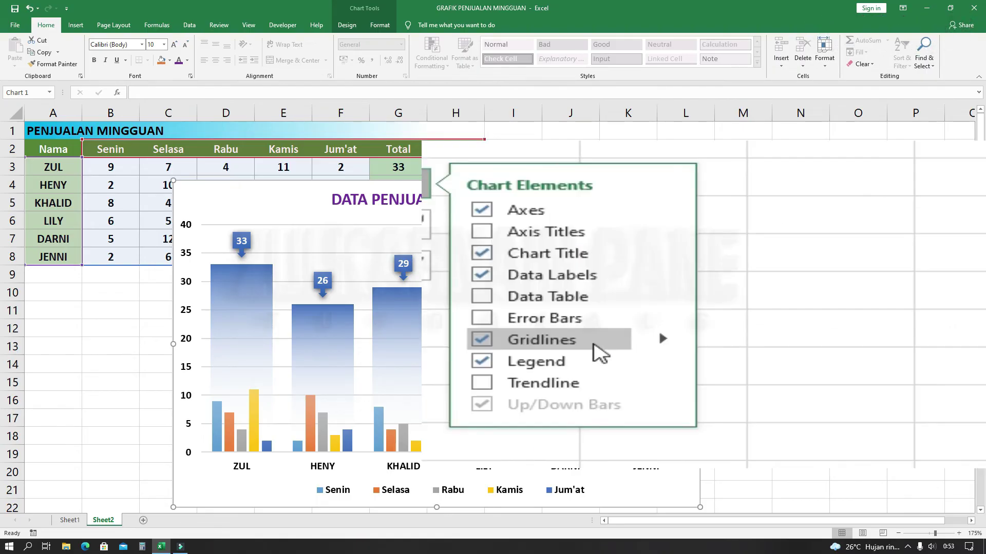
{"action": "left_click", "coordinate": [626, 339]}
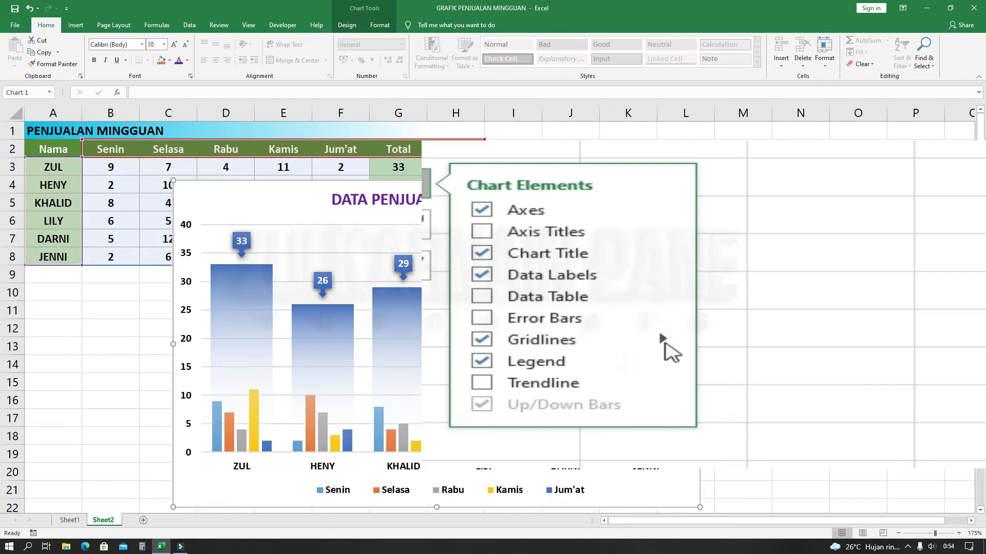
{"action": "left_click", "coordinate": [668, 340]}
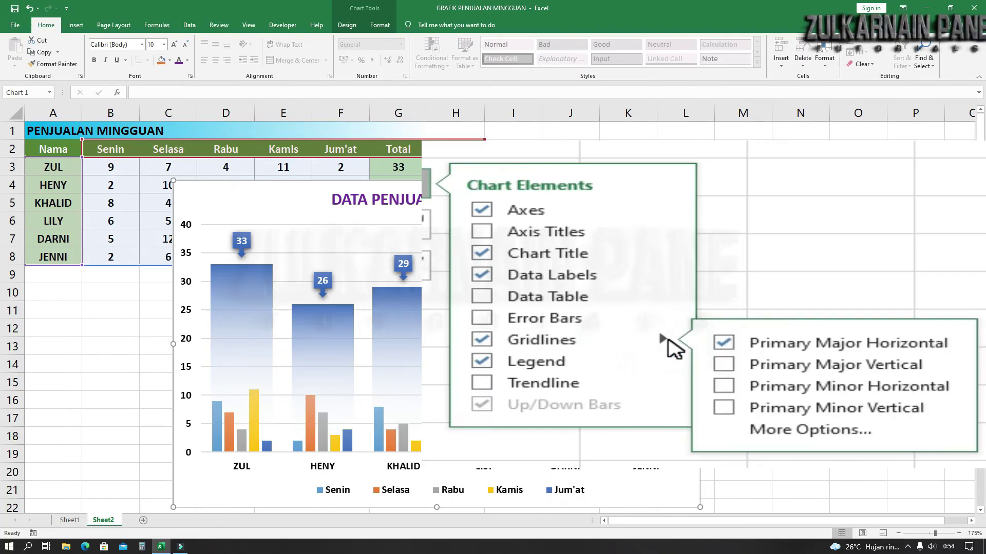
{"action": "left_click", "coordinate": [724, 363]}
{"action": "left_click", "coordinate": [724, 387]}
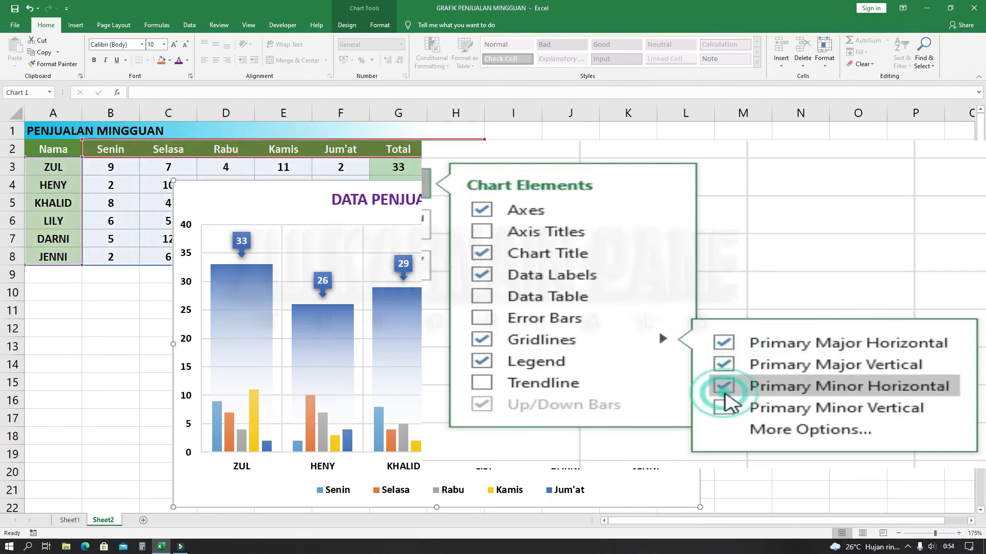
{"action": "left_click", "coordinate": [719, 409]}
{"action": "left_click", "coordinate": [723, 413]}
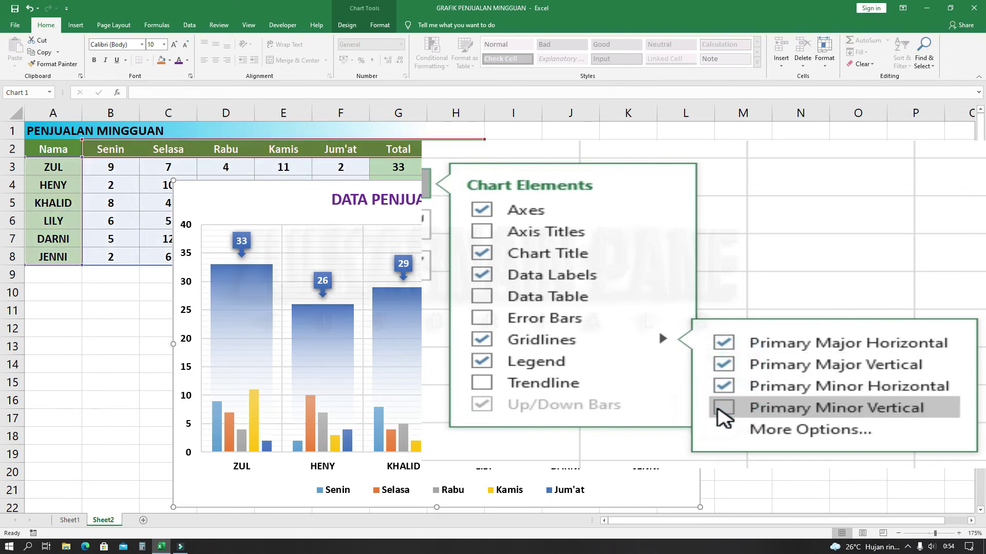
Keep major vertical and minor horizontal gridlines, then select the vertical gridlines
{"action": "left_click", "coordinate": [725, 387]}
{"action": "left_click", "coordinate": [724, 365]}
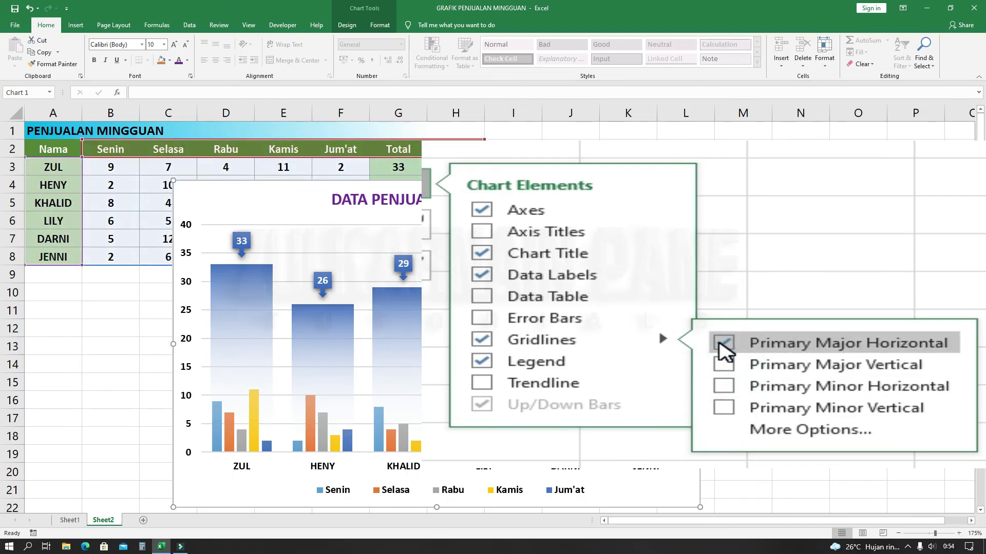
{"action": "left_click", "coordinate": [734, 363]}
{"action": "left_click", "coordinate": [720, 392]}
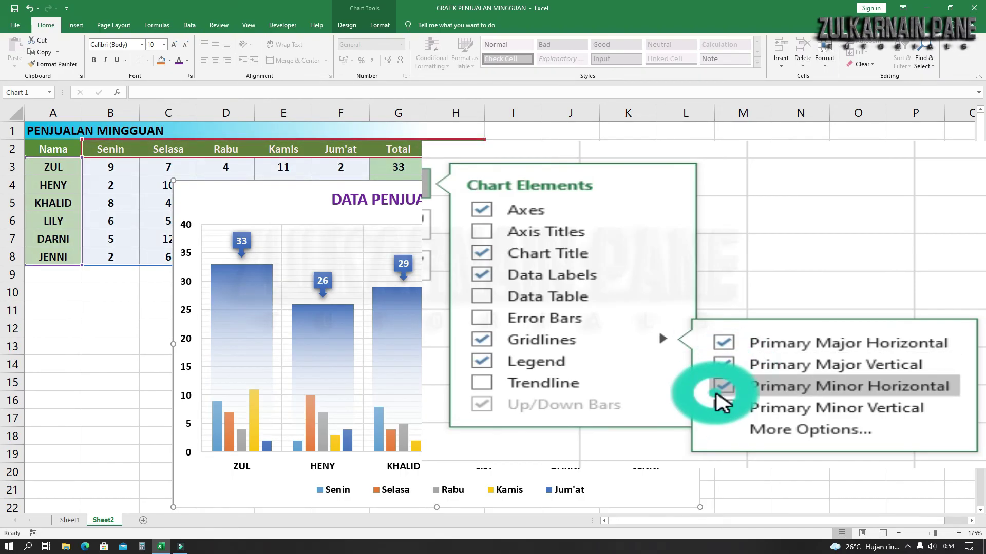
{"action": "key", "text": "Escape"}
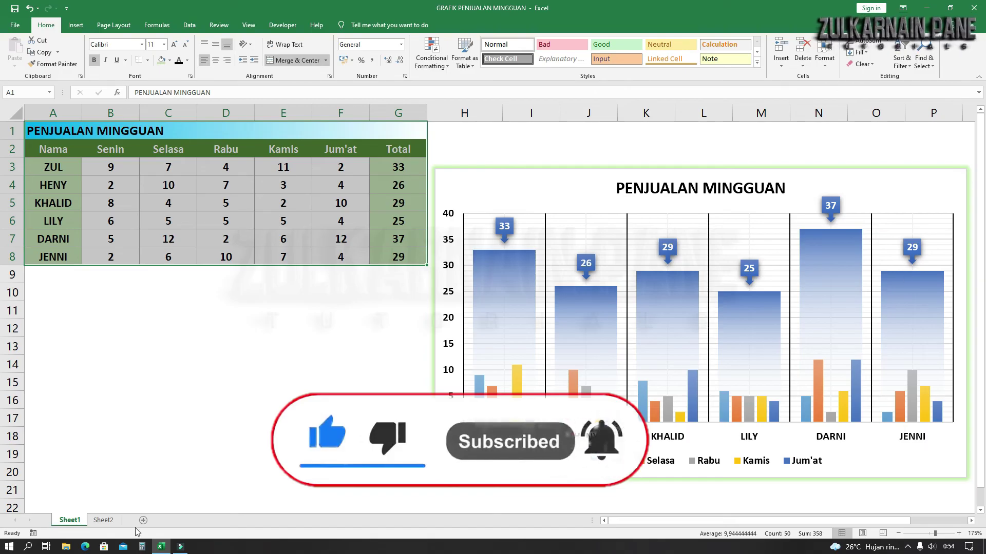
{"action": "left_click", "coordinate": [103, 520]}
{"action": "left_click", "coordinate": [524, 237]}
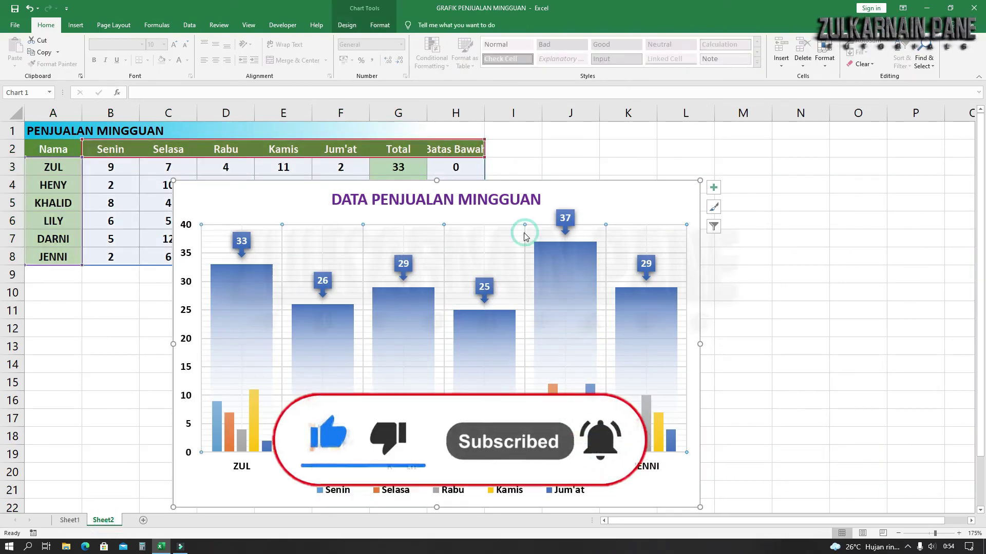
Make the vertical gridlines solid black with a 1 pt weight
{"action": "left_click", "coordinate": [380, 25]}
{"action": "left_click", "coordinate": [416, 52]}
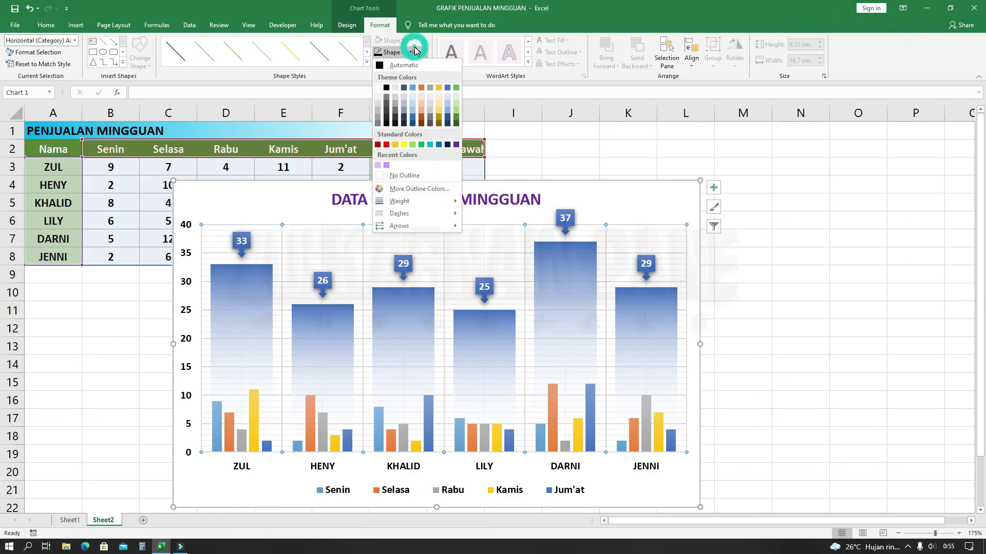
{"action": "left_click", "coordinate": [386, 90]}
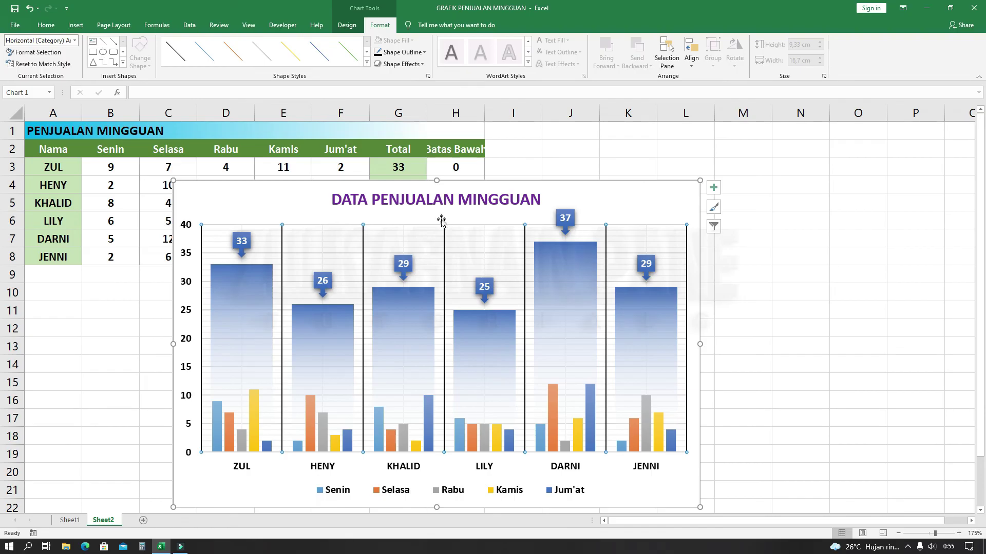
{"action": "left_click", "coordinate": [395, 52]}
{"action": "mouse_move", "coordinate": [399, 201]}
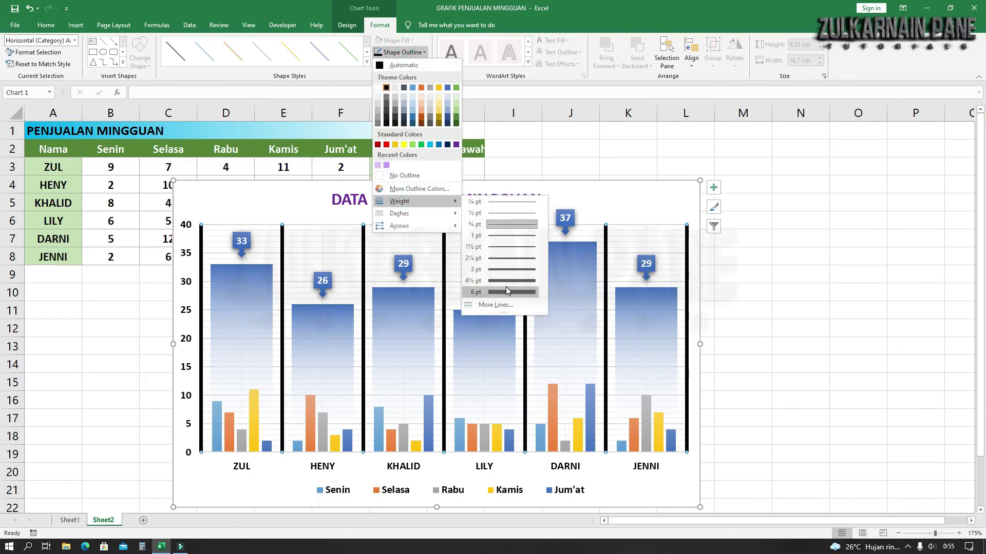
{"action": "left_click", "coordinate": [506, 236]}
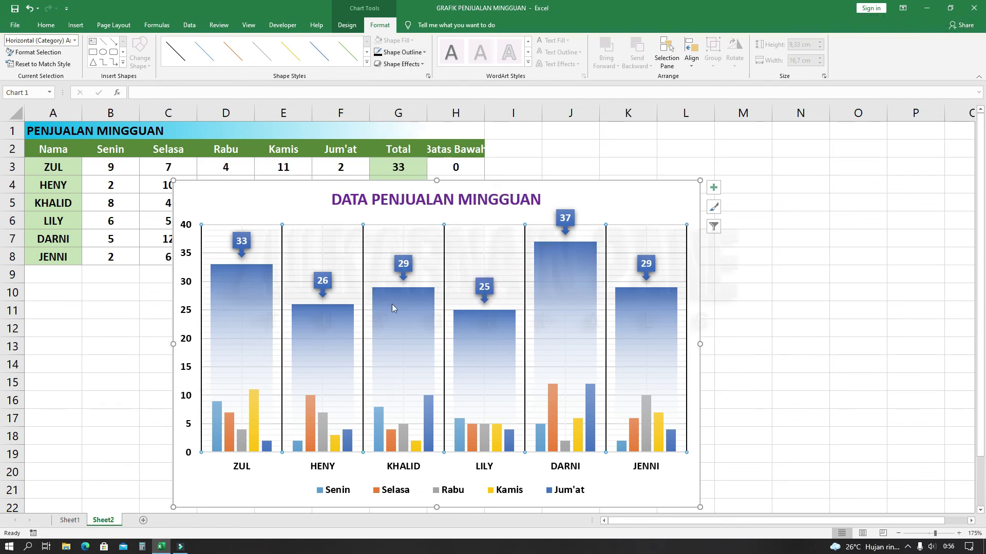
Move the chart to the right of the table and clear the Batas Bawah cells H2:H8
{"action": "left_click", "coordinate": [631, 201]}
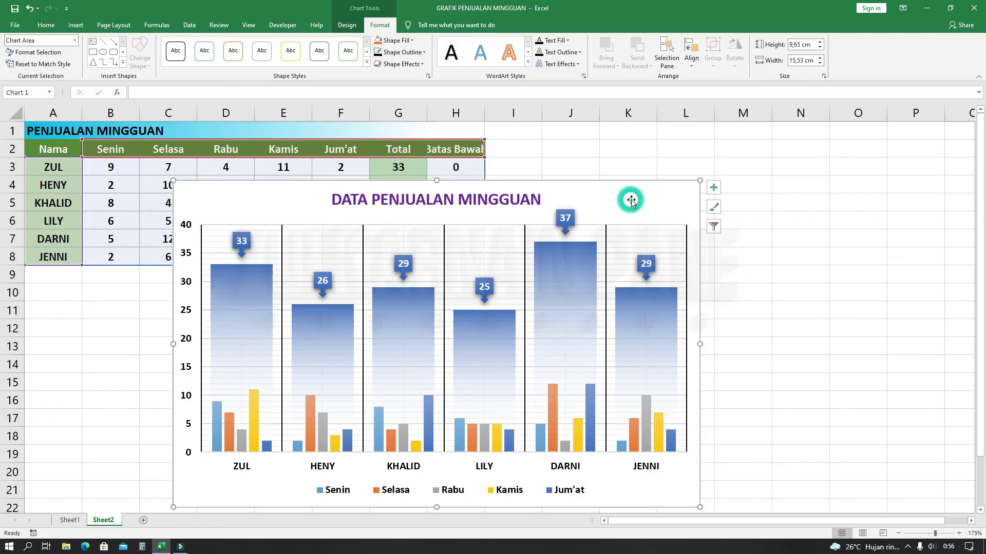
{"action": "left_click", "coordinate": [535, 147]}
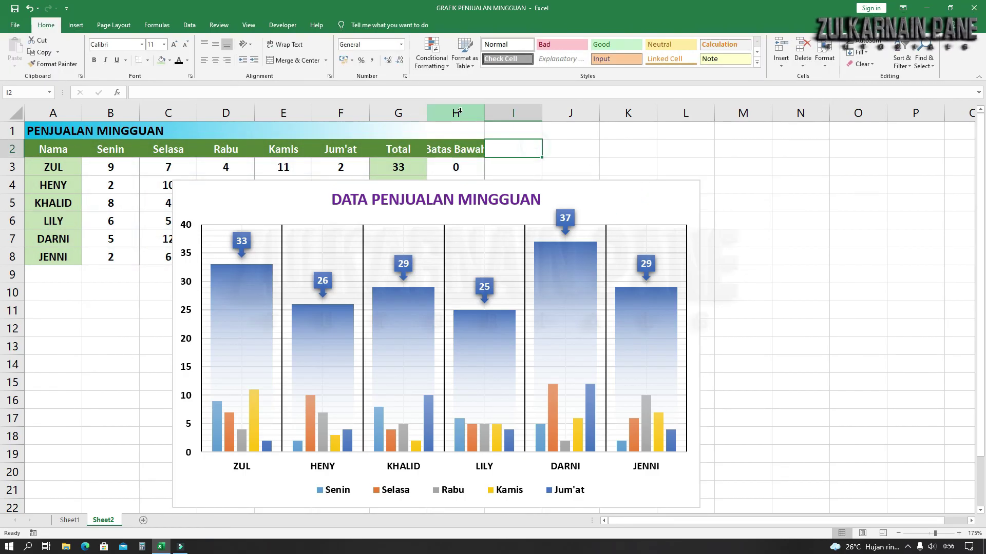
{"action": "left_click", "coordinate": [457, 110]}
{"action": "mouse_move", "coordinate": [602, 191]}
{"action": "left_mouse_down"}
{"action": "mouse_move", "coordinate": [763, 264]}
{"action": "mouse_move", "coordinate": [531, 285]}
{"action": "left_mouse_up"}
{"action": "mouse_move", "coordinate": [455, 149]}
{"action": "left_mouse_down"}
{"action": "mouse_move", "coordinate": [471, 244]}
{"action": "mouse_move", "coordinate": [455, 257]}
{"action": "left_mouse_up"}
{"action": "key", "text": "ctrl+z"}
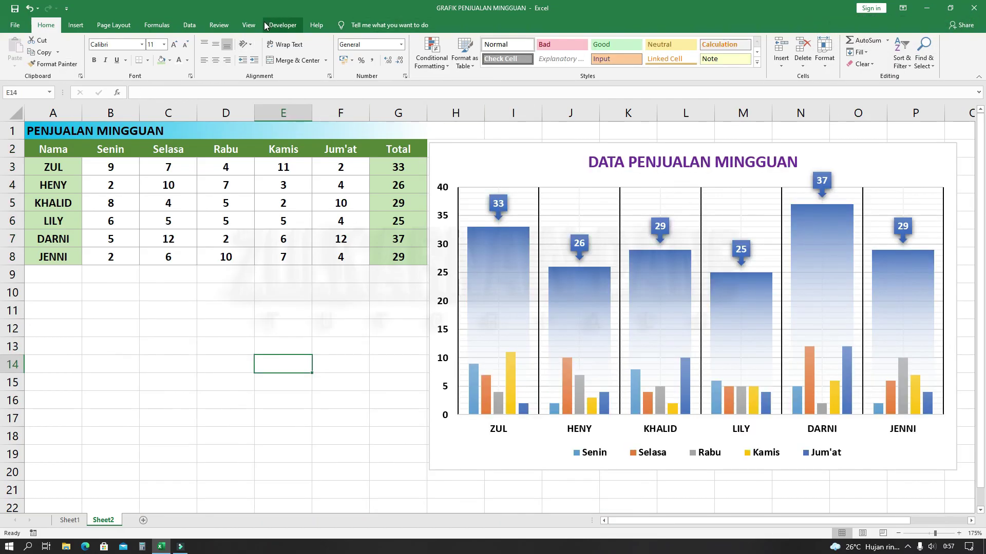
Hide the sheet gridlines and give the chart frame a bevel effect
{"action": "left_click", "coordinate": [248, 26]}
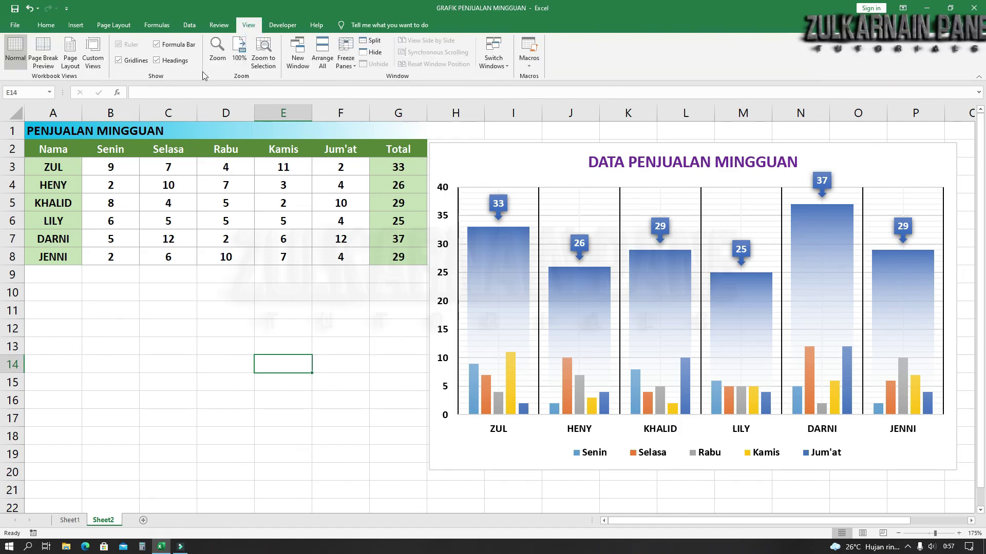
{"action": "left_click", "coordinate": [120, 60]}
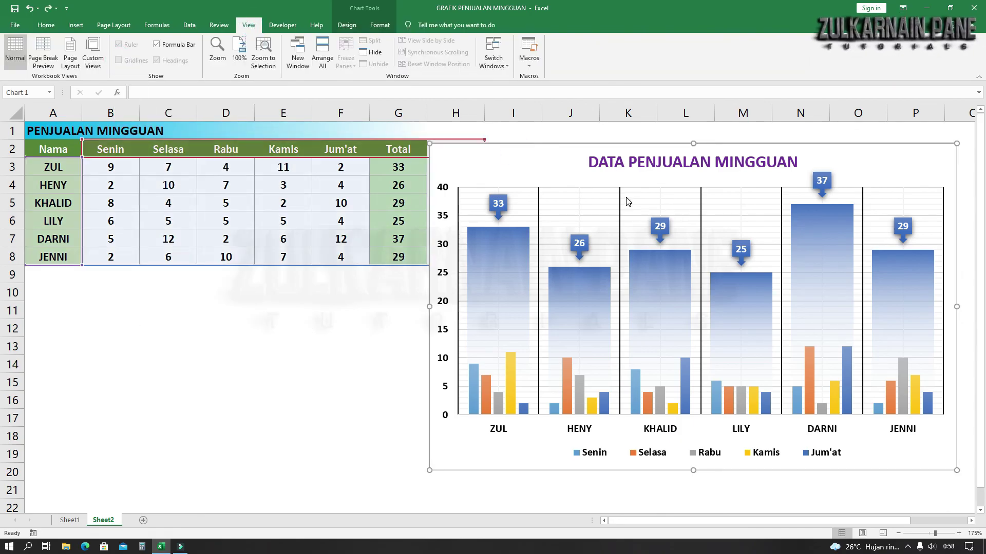
{"action": "left_click", "coordinate": [379, 25]}
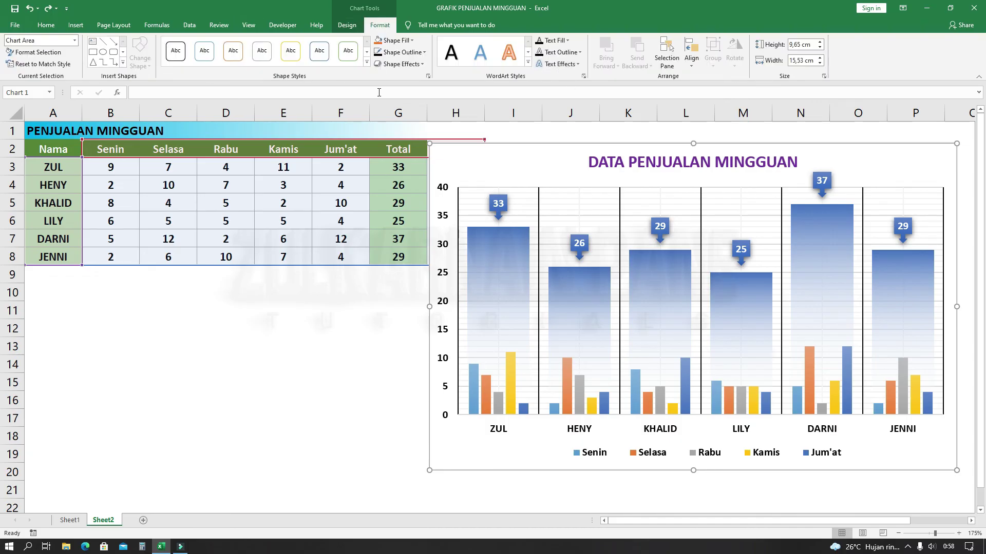
{"action": "left_click", "coordinate": [420, 64]}
{"action": "mouse_move", "coordinate": [405, 197]}
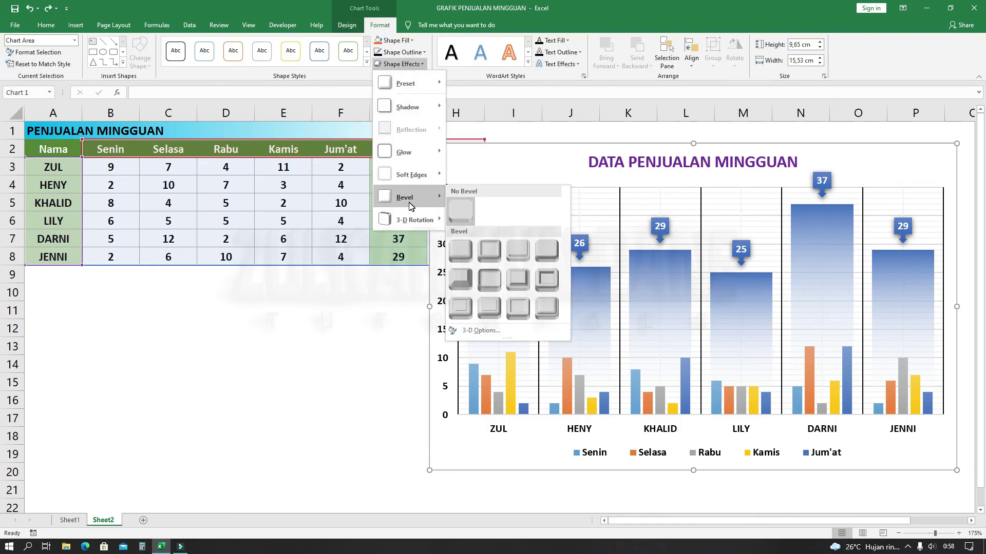
{"action": "left_click", "coordinate": [460, 251]}
{"action": "left_click", "coordinate": [369, 315]}
{"action": "left_click", "coordinate": [281, 190]}
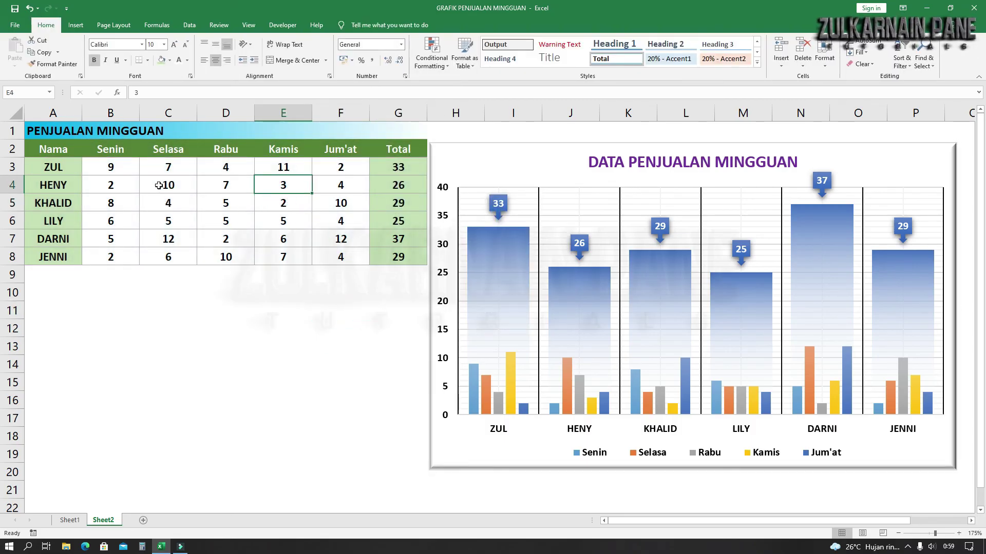
Enter 10 in D4 and 30 in E6 so the chart totals rise to 29 and 50
{"action": "left_click", "coordinate": [236, 188]}
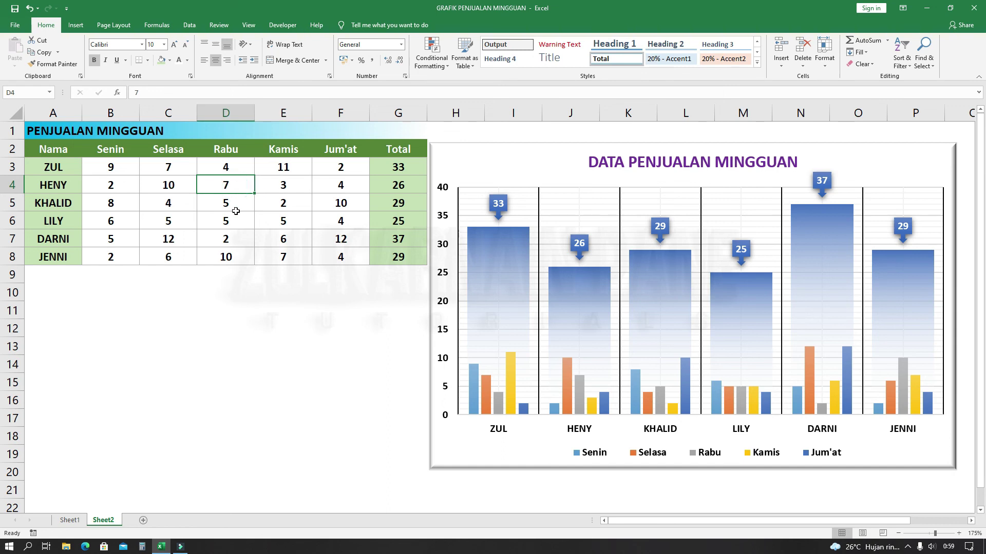
{"action": "type", "text": "10"}
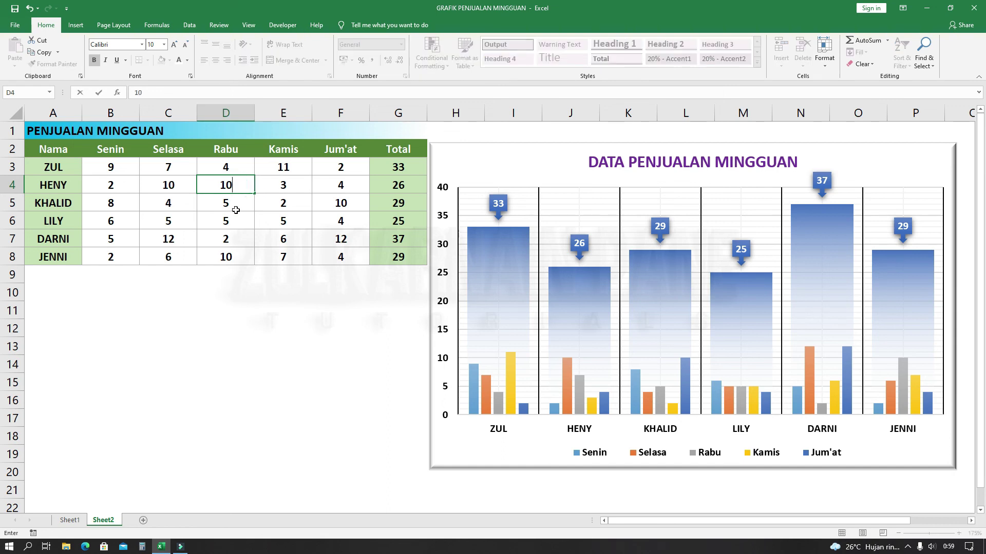
{"action": "left_click", "coordinate": [235, 210]}
{"action": "left_click", "coordinate": [284, 227]}
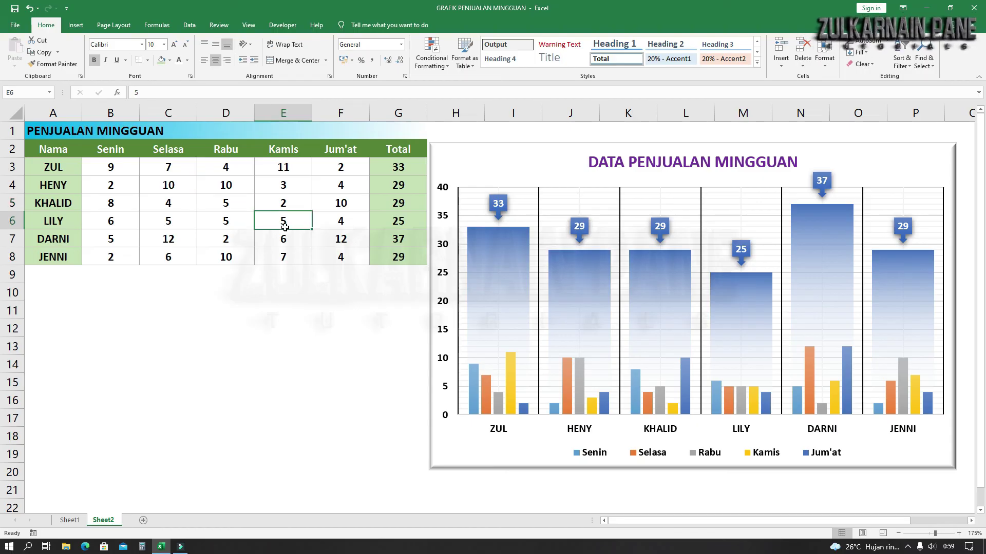
{"action": "type", "text": "50"}
{"action": "key", "text": "Return"}
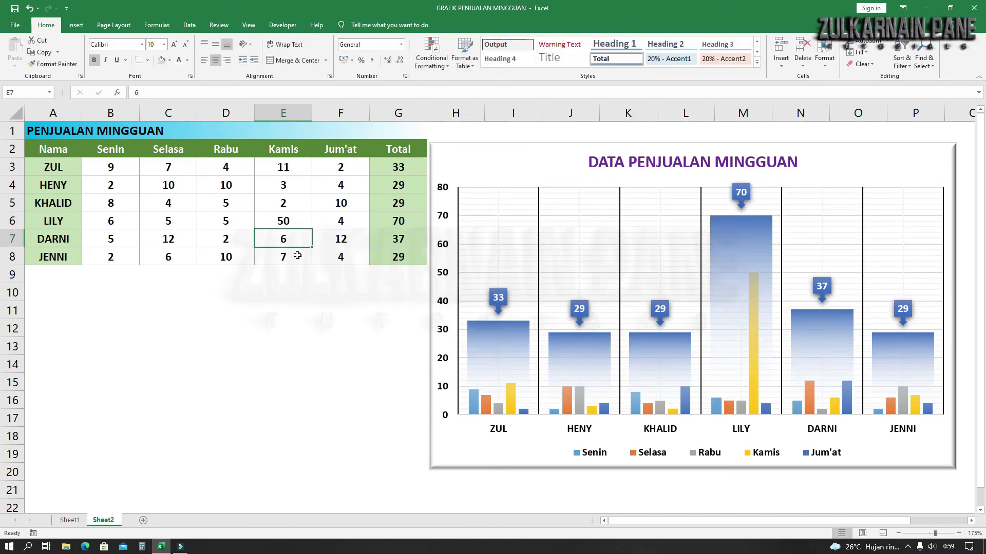
{"action": "left_click", "coordinate": [293, 199]}
{"action": "left_click", "coordinate": [285, 219]}
{"action": "type", "text": "30"}
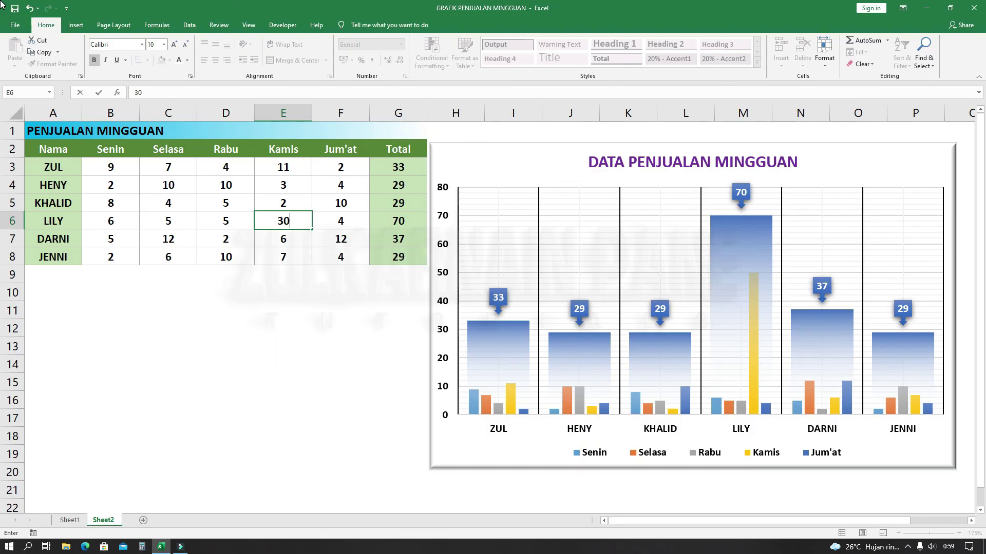
{"action": "left_click", "coordinate": [282, 364]}
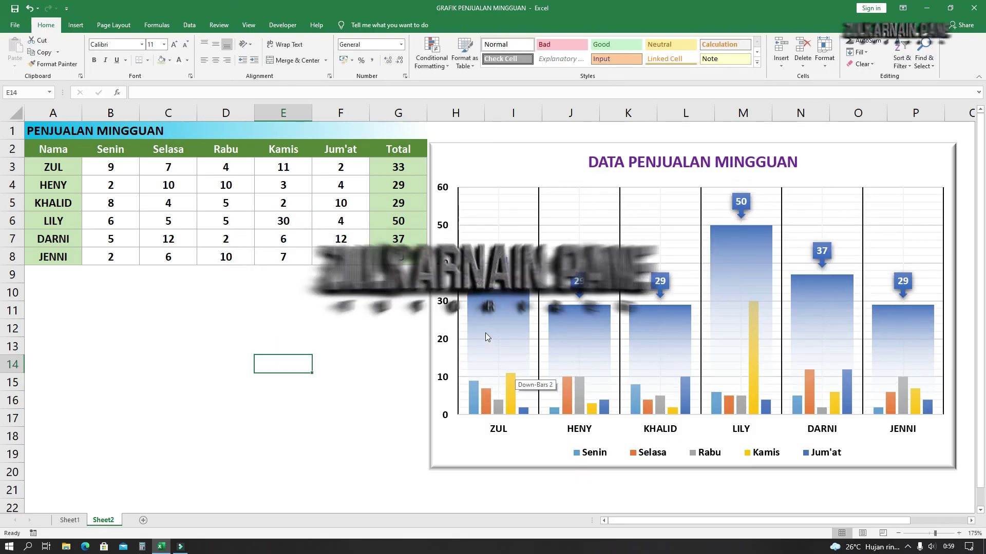